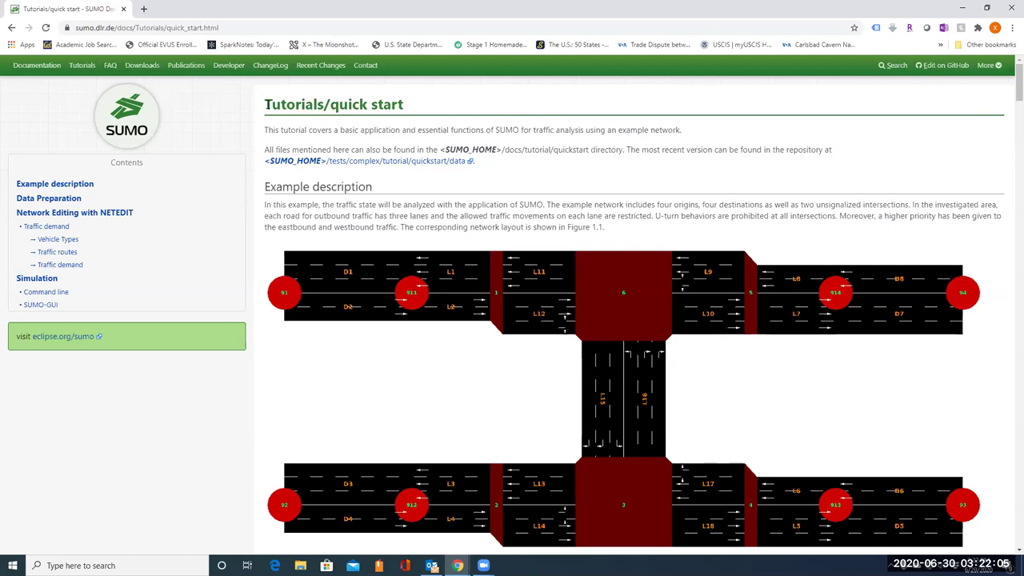
Step: Launch NETEDIT 1.6.0 from Windows Start search by running 'netedit'
{"action": "scroll", "coordinate": [602, 280], "scroll_direction": "down", "scroll_amount": 1}
{"action": "scroll", "coordinate": [602, 276], "scroll_direction": "down", "scroll_amount": 1}
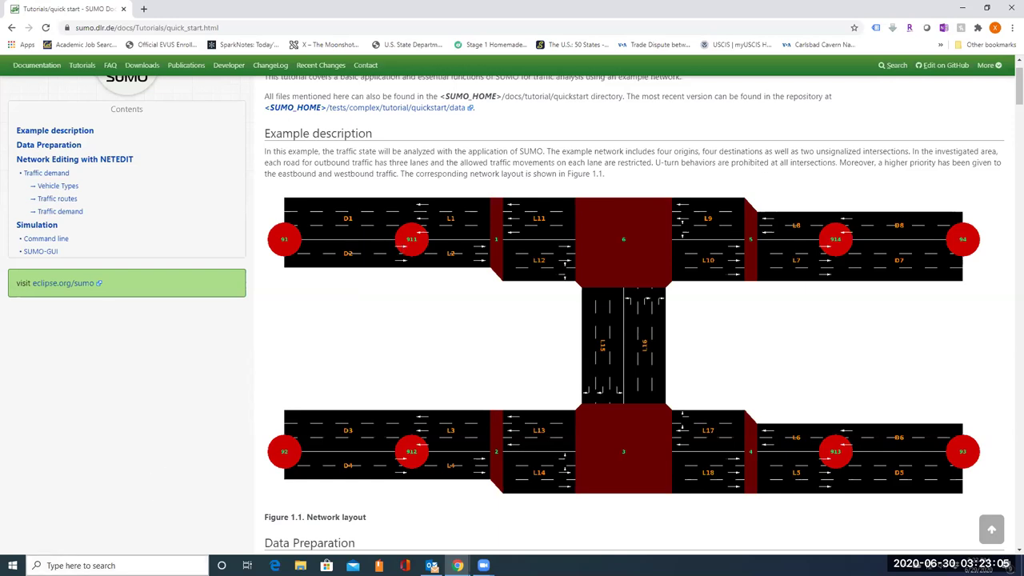
{"action": "left_click", "coordinate": [80, 566]}
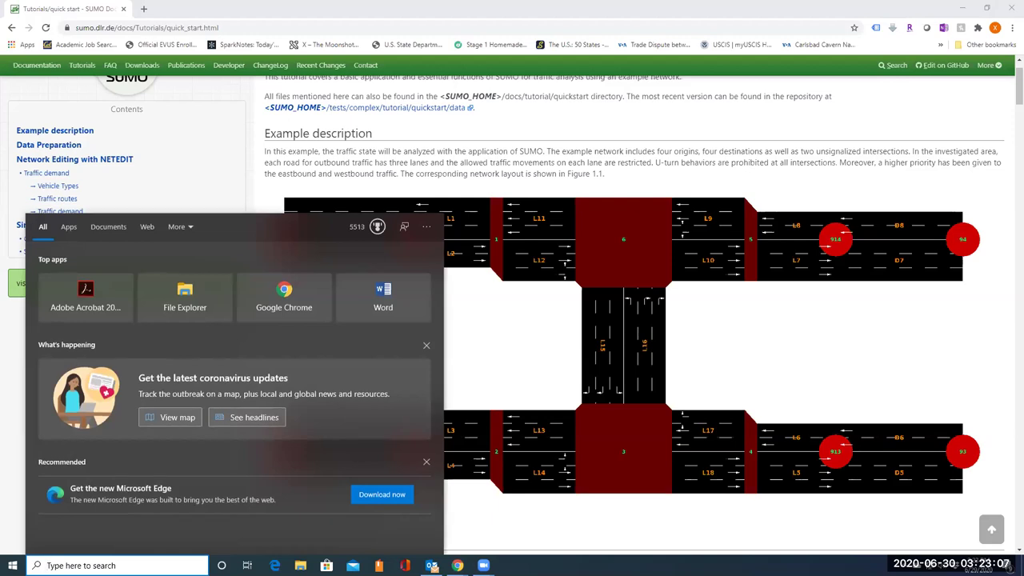
{"action": "type", "text": "netedit"}
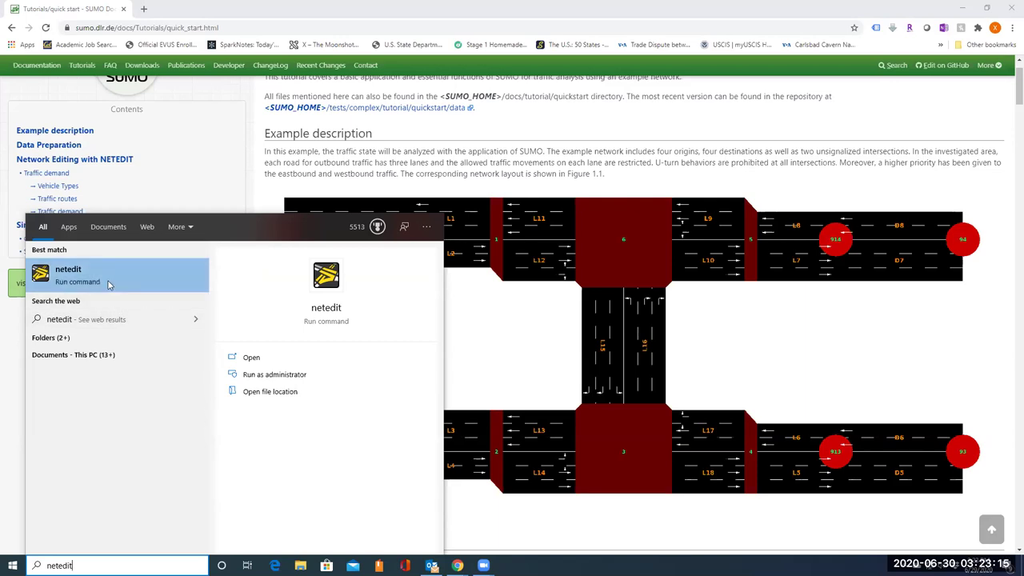
{"action": "left_click", "coordinate": [108, 282]}
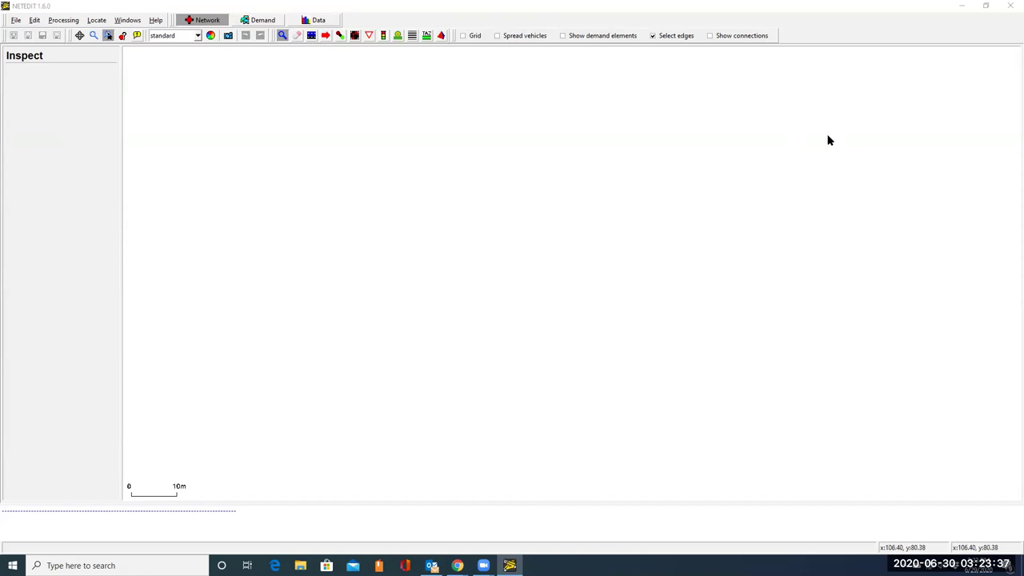
Step: Switch NETEDIT to Create Edge mode
{"action": "left_click", "coordinate": [345, 48]}
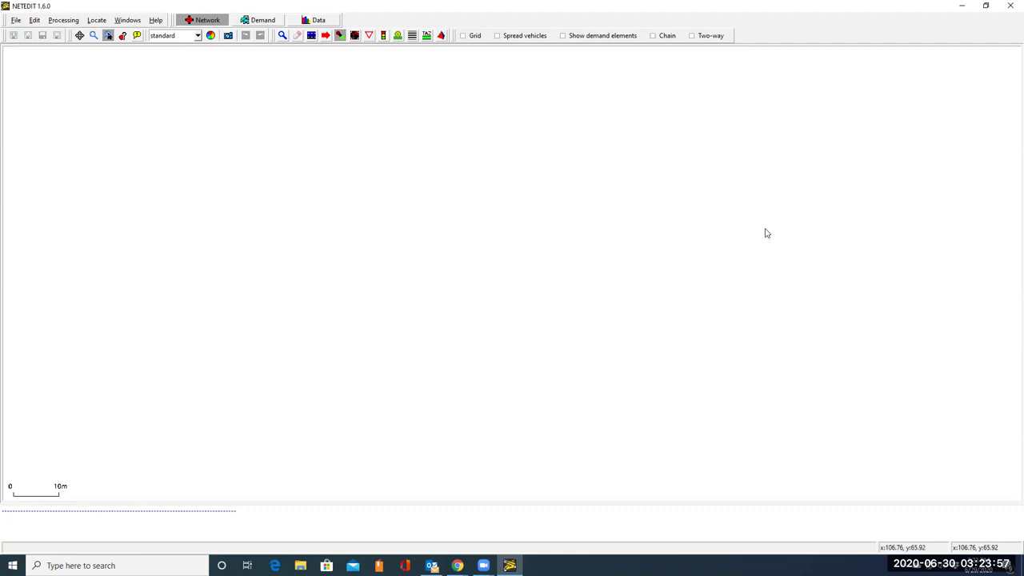
Step: Place two junctions left and right on the canvas, joined by a two-way edge
{"action": "left_click", "coordinate": [288, 196]}
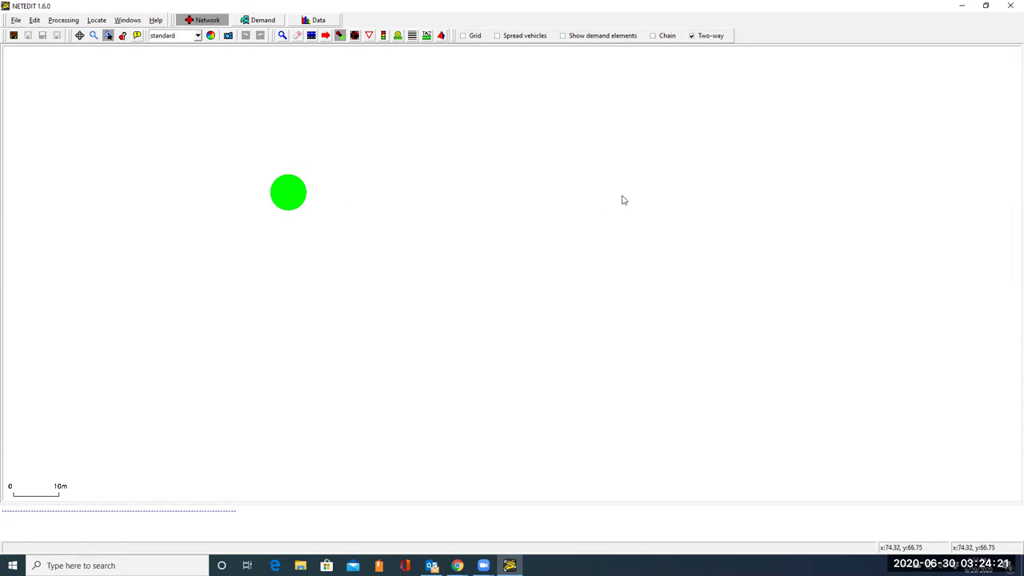
{"action": "left_click", "coordinate": [610, 193]}
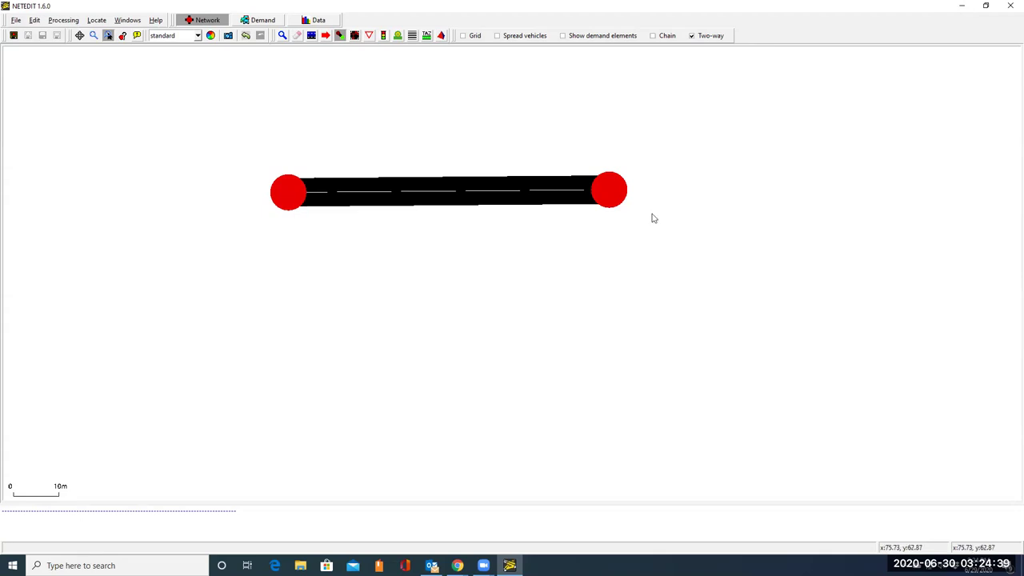
{"action": "left_click", "coordinate": [962, 7]}
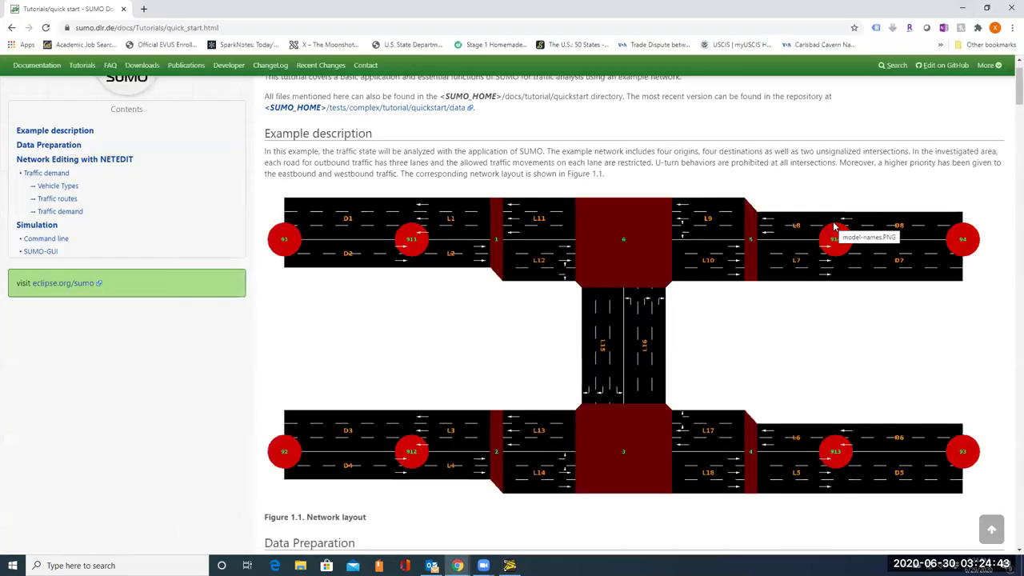
{"action": "scroll", "coordinate": [834, 227], "scroll_direction": "down", "scroll_amount": 3}
{"action": "scroll", "coordinate": [832, 220], "scroll_direction": "down", "scroll_amount": 3}
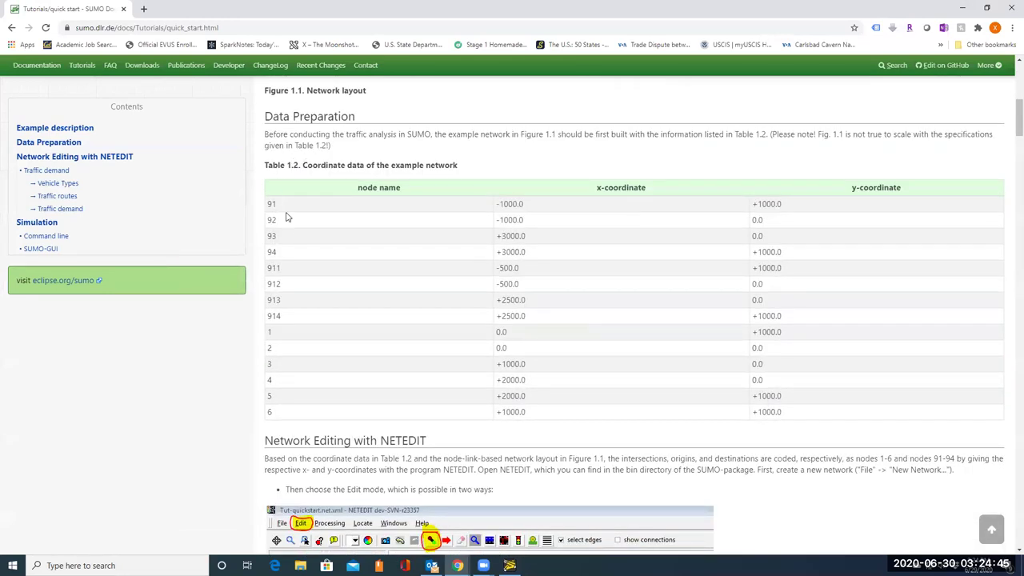
{"action": "scroll", "coordinate": [280, 207], "scroll_direction": "down", "scroll_amount": 1}
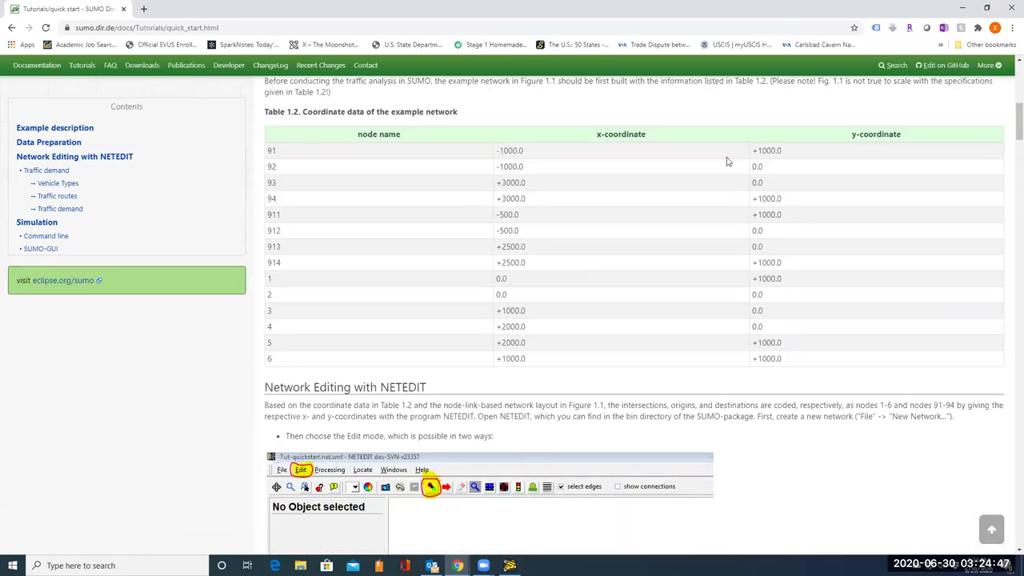
{"action": "scroll", "coordinate": [829, 358], "scroll_direction": "up", "scroll_amount": 6}
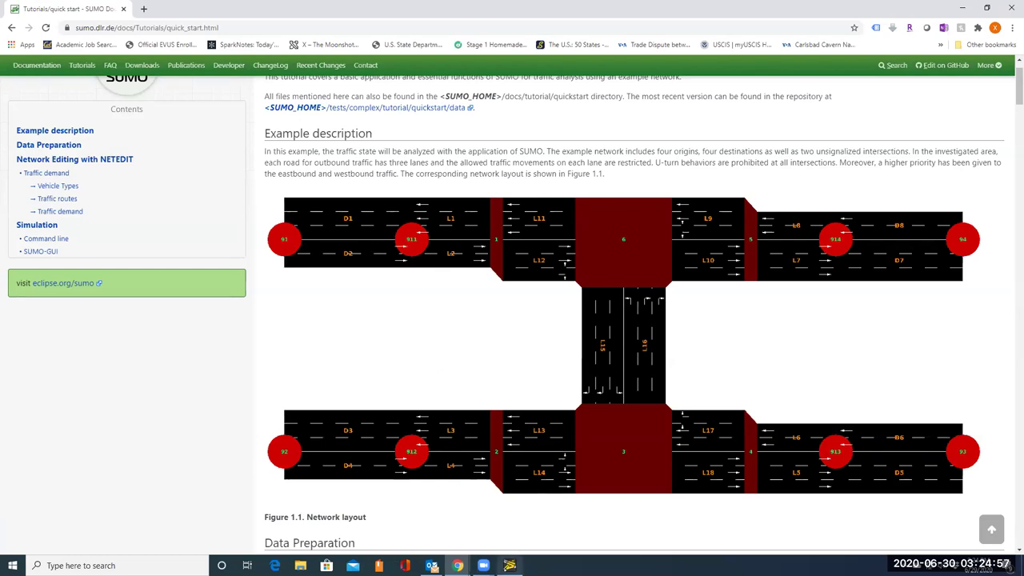
Step: In Inspect mode, rename the left junction from gneJ0 to 91, then minimize NETEDIT
{"action": "left_click", "coordinate": [509, 566]}
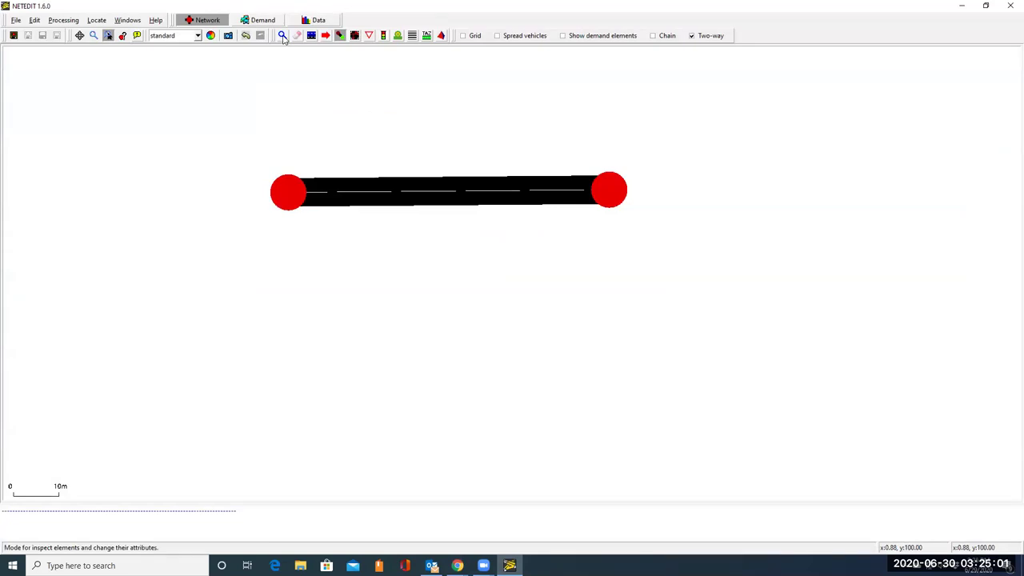
{"action": "left_click", "coordinate": [283, 36]}
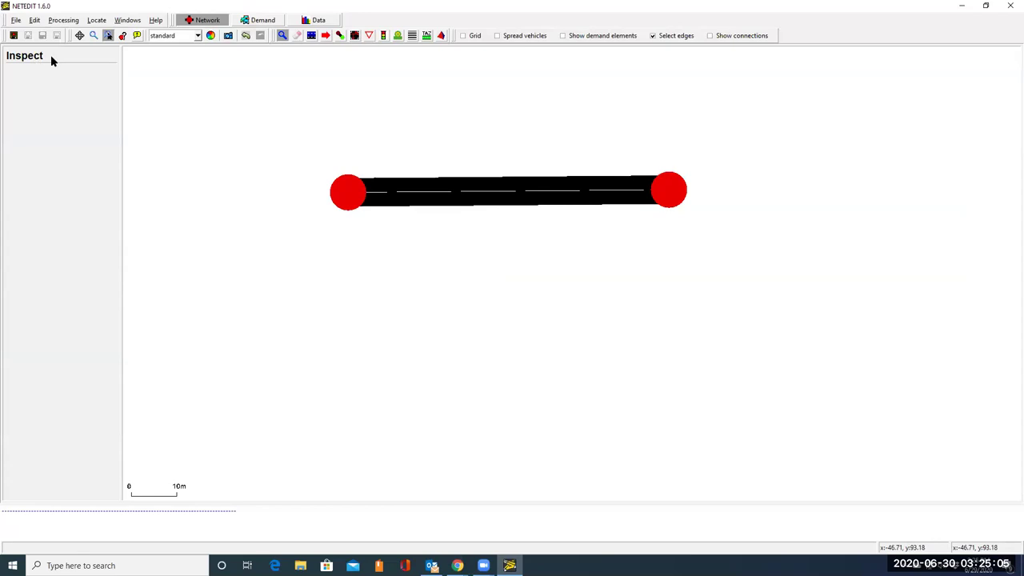
{"action": "left_click", "coordinate": [355, 197]}
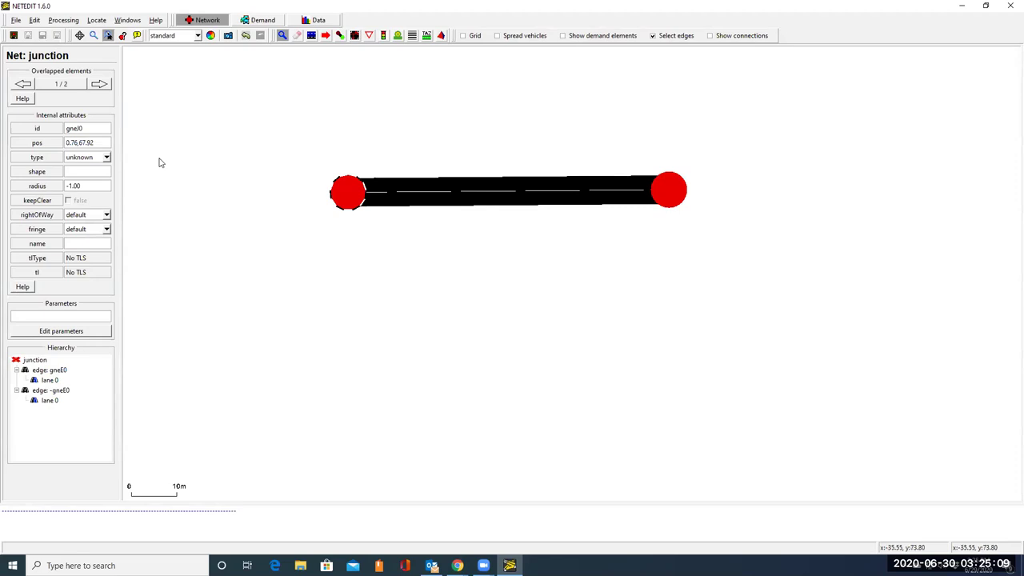
{"action": "left_click_drag", "start_coordinate": [93, 130], "coordinate": [47, 128]}
{"action": "type", "text": "g1"}
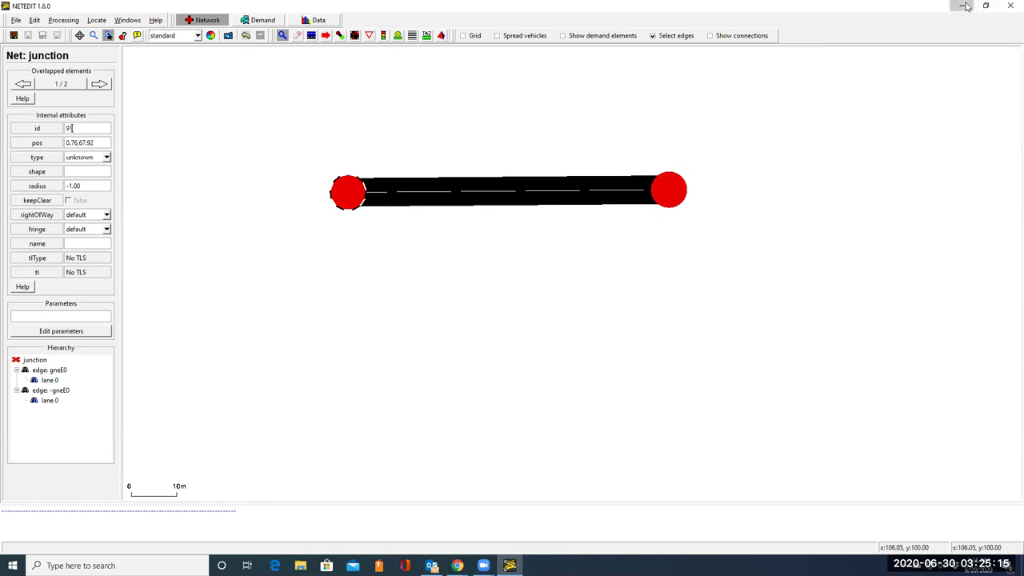
{"action": "left_click", "coordinate": [961, 6]}
{"action": "scroll", "coordinate": [418, 244], "scroll_direction": "down", "scroll_amount": 7}
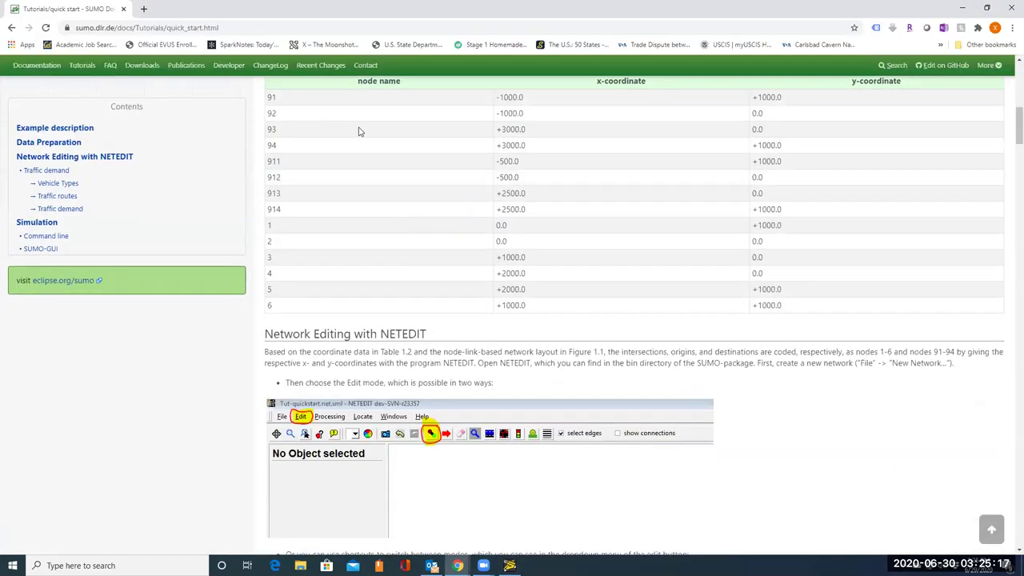
Step: Look up node 91's x-coordinate -1000.0 in the tutorial's Table 1.2, then minimize the browser
{"action": "scroll", "coordinate": [415, 124], "scroll_direction": "up", "scroll_amount": 1}
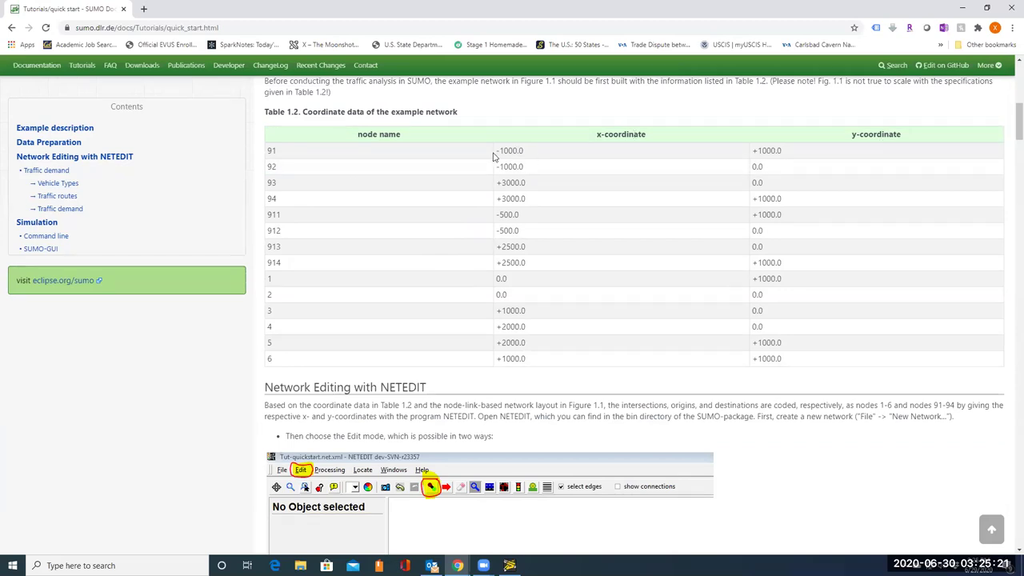
{"action": "left_click_drag", "start_coordinate": [521, 150], "coordinate": [491, 151]}
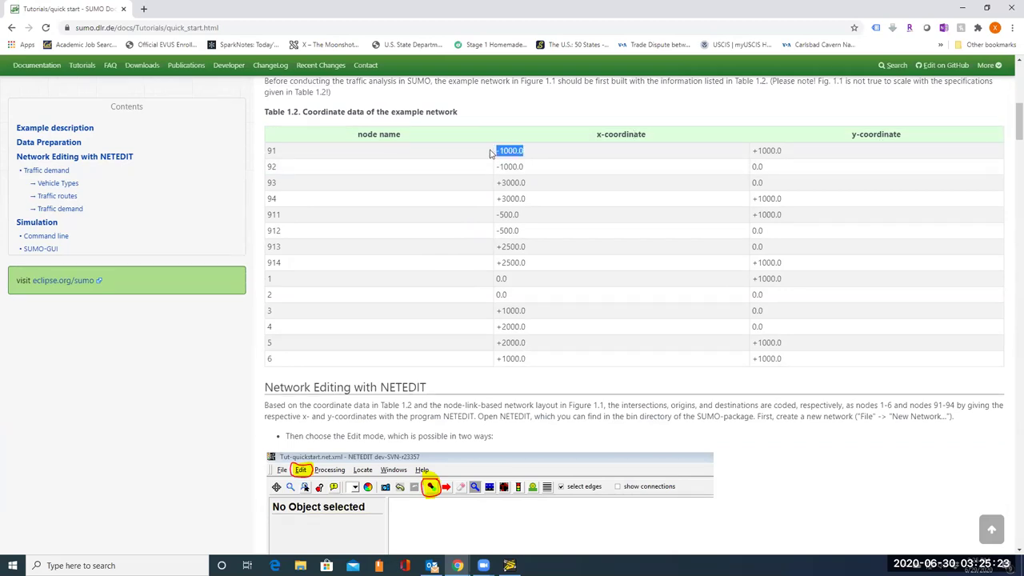
{"action": "left_click", "coordinate": [824, 159]}
{"action": "left_click_drag", "start_coordinate": [501, 149], "coordinate": [523, 150]}
{"action": "right_click", "coordinate": [522, 150]}
{"action": "left_click", "coordinate": [541, 159]}
{"action": "left_click", "coordinate": [457, 566]}
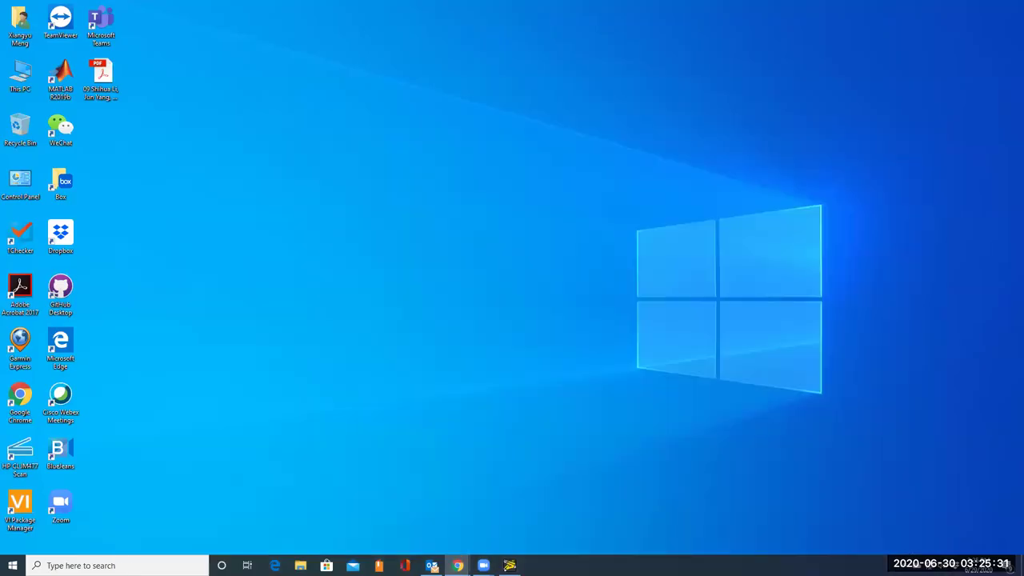
Step: Move junction 91 to position -1000.0,1000.0
{"action": "left_click", "coordinate": [509, 566]}
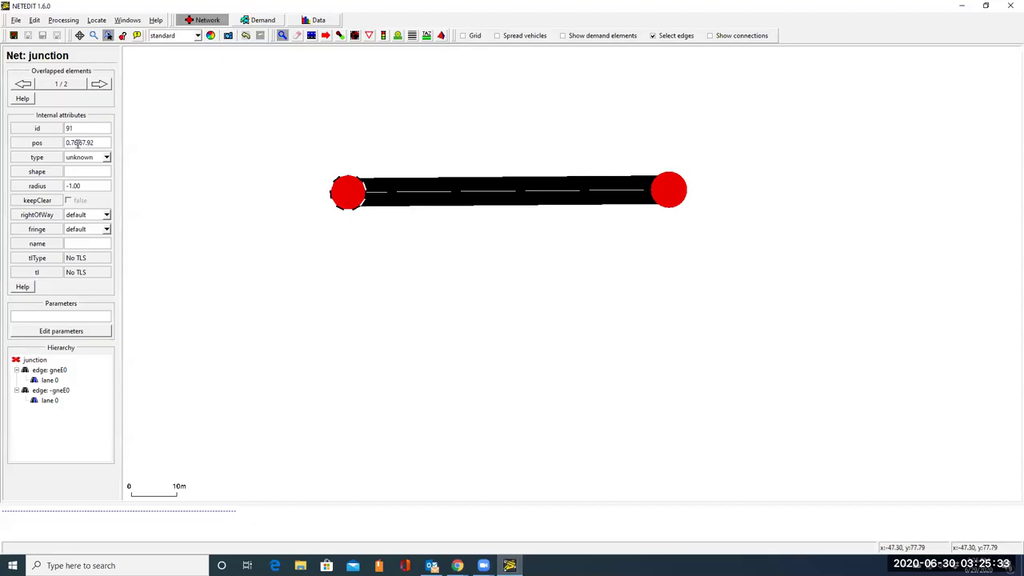
{"action": "left_click_drag", "start_coordinate": [78, 142], "coordinate": [50, 143]}
{"action": "type", "text": "-1000.0"}
{"action": "left_click_drag", "start_coordinate": [89, 142], "coordinate": [104, 142]}
{"action": "type", "text": "1000.0"}
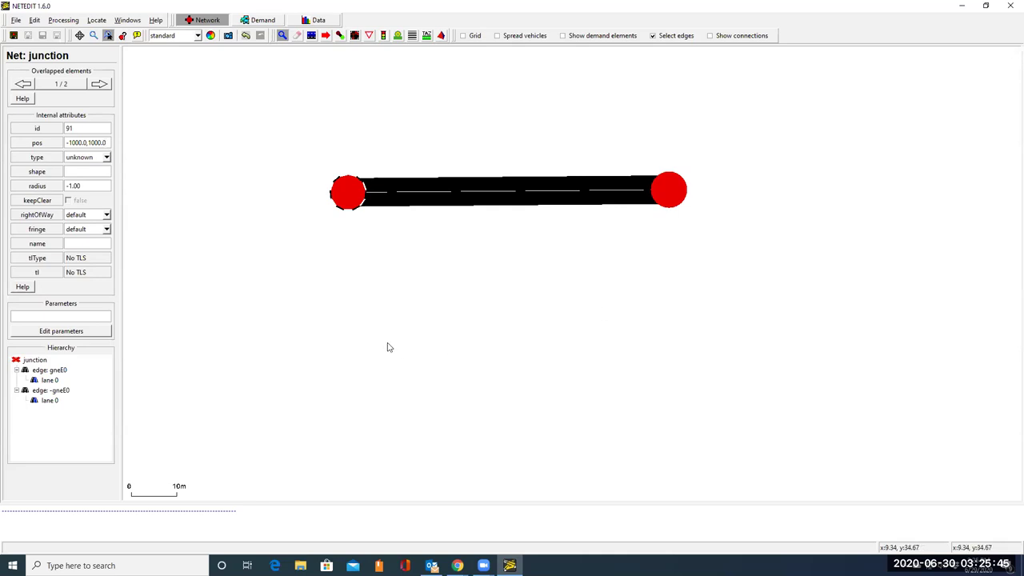
{"action": "key", "text": "Return"}
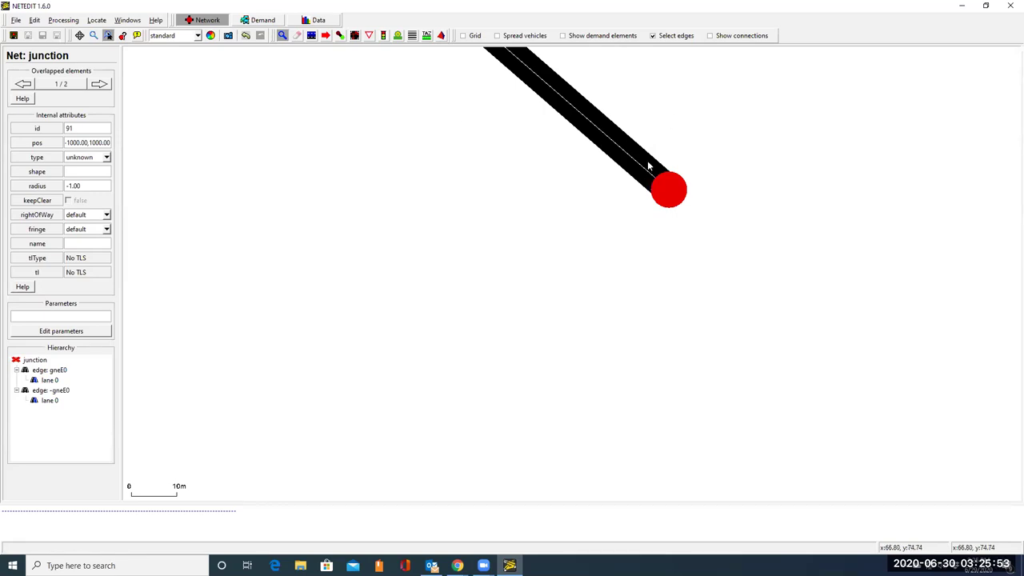
Step: Inspect edge gneE0 leaving junction 91, which measures 70.74
{"action": "left_click_drag", "start_coordinate": [653, 178], "coordinate": [882, 507]}
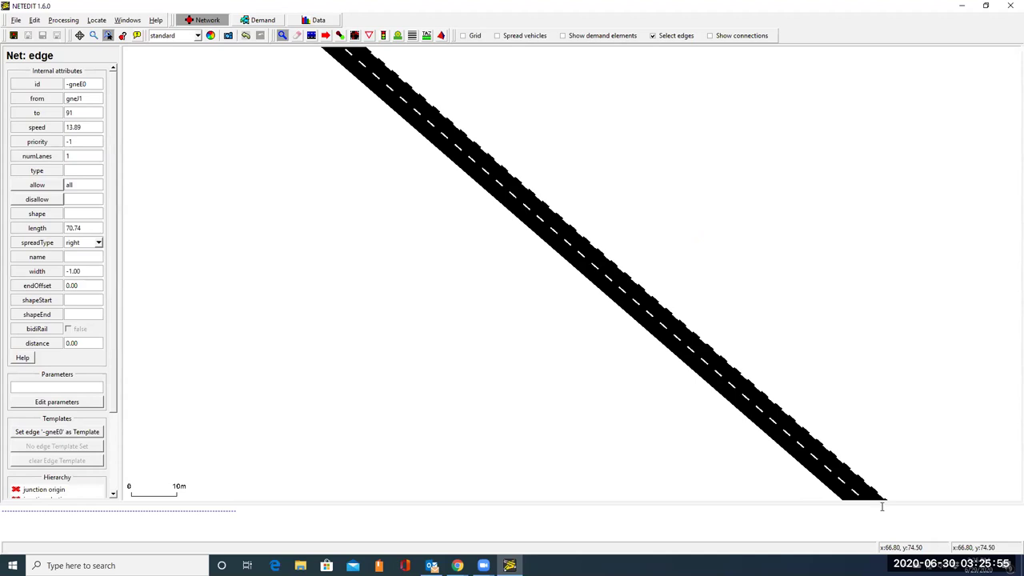
{"action": "left_click_drag", "start_coordinate": [514, 187], "coordinate": [610, 251]}
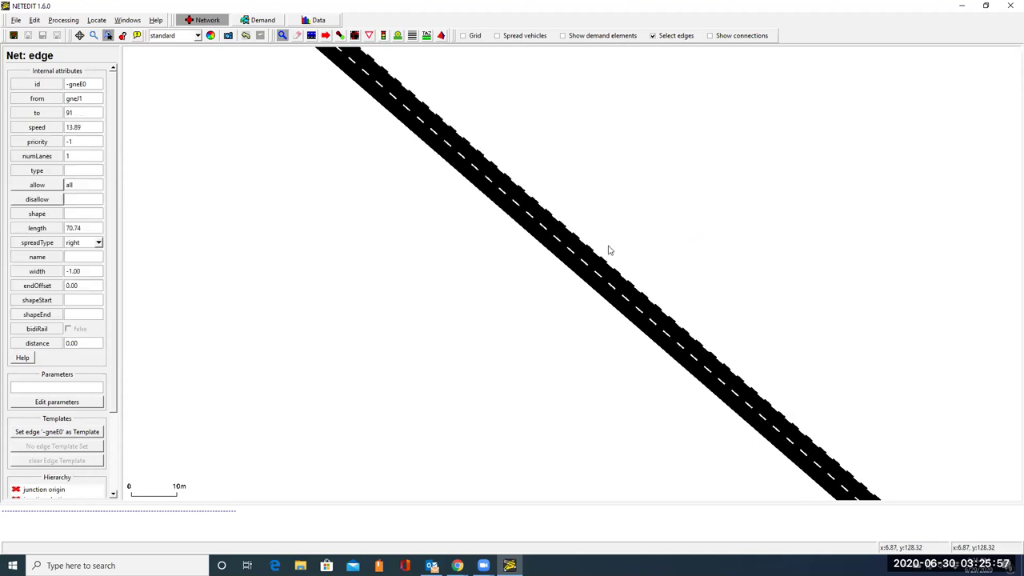
{"action": "scroll", "coordinate": [612, 236], "scroll_direction": "down", "scroll_amount": 8}
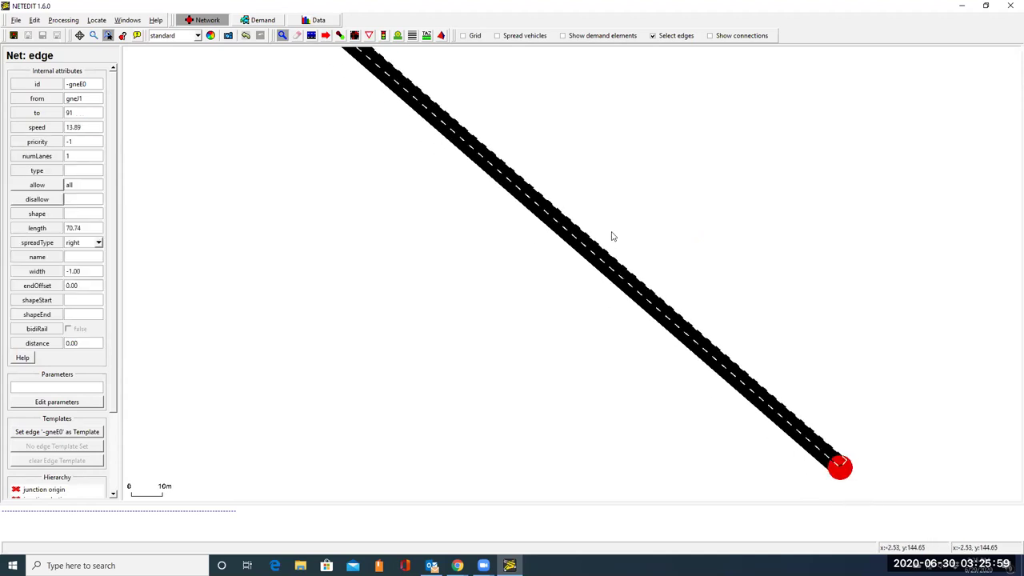
{"action": "left_click", "coordinate": [484, 144]}
{"action": "scroll", "coordinate": [590, 322], "scroll_direction": "up", "scroll_amount": 5}
{"action": "scroll", "coordinate": [571, 200], "scroll_direction": "down", "scroll_amount": 10}
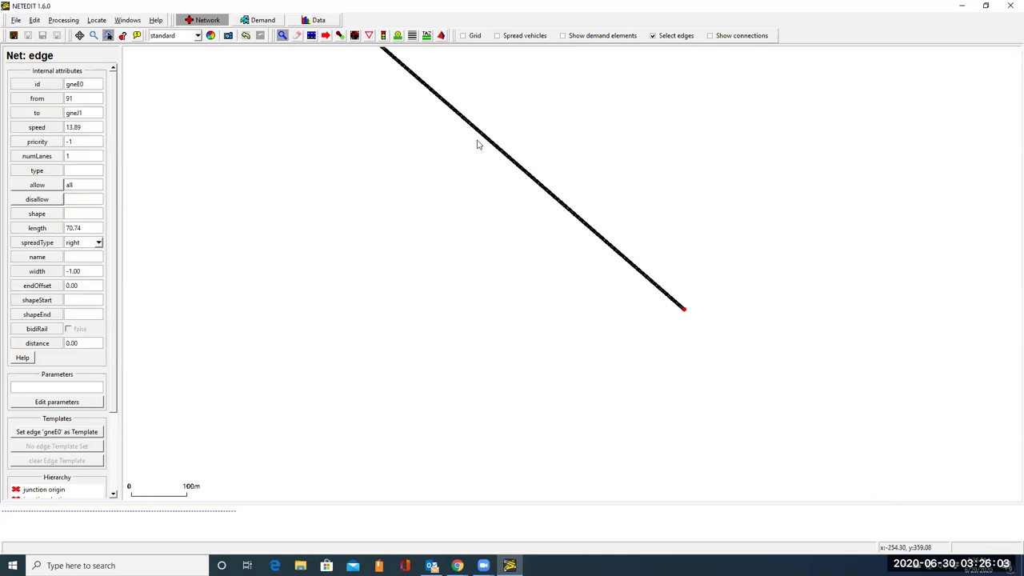
Step: Inspect the opposite-direction edge -gneE0 of the road
{"action": "left_click_drag", "start_coordinate": [556, 323], "coordinate": [656, 528]}
{"action": "scroll", "coordinate": [455, 163], "scroll_direction": "down", "scroll_amount": 3}
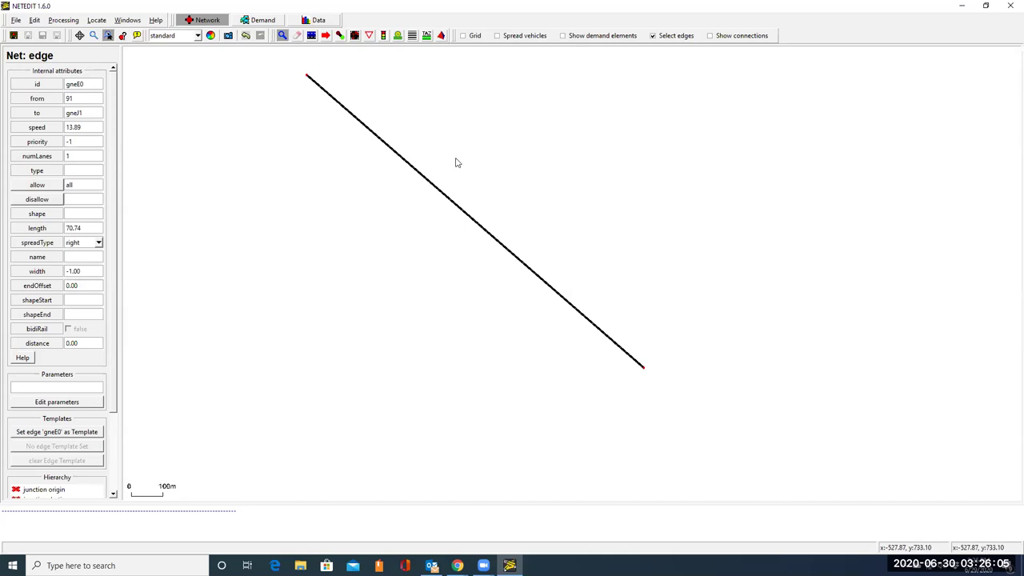
{"action": "left_click_drag", "start_coordinate": [408, 164], "coordinate": [411, 299]}
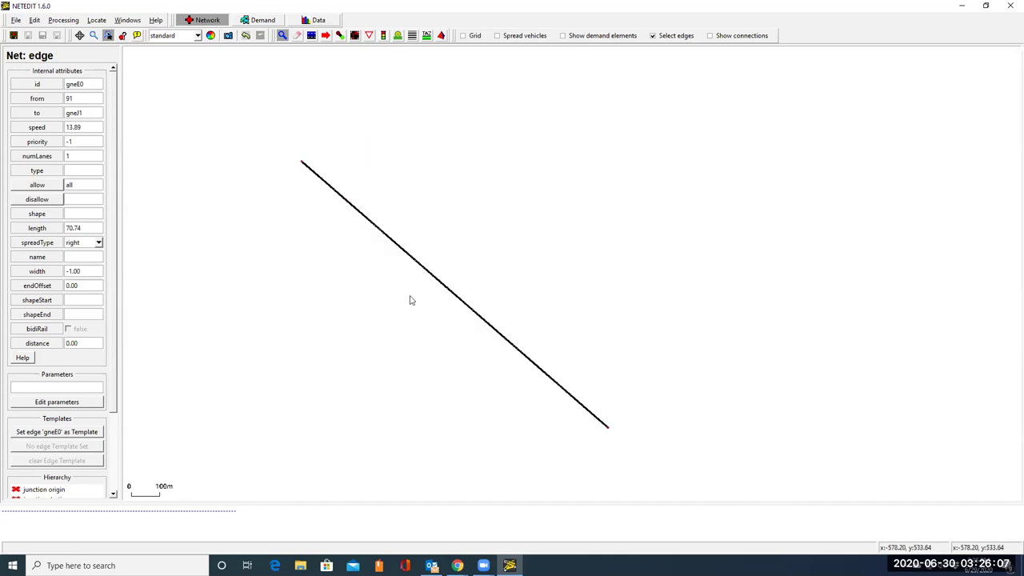
{"action": "scroll", "coordinate": [427, 263], "scroll_direction": "up", "scroll_amount": 4}
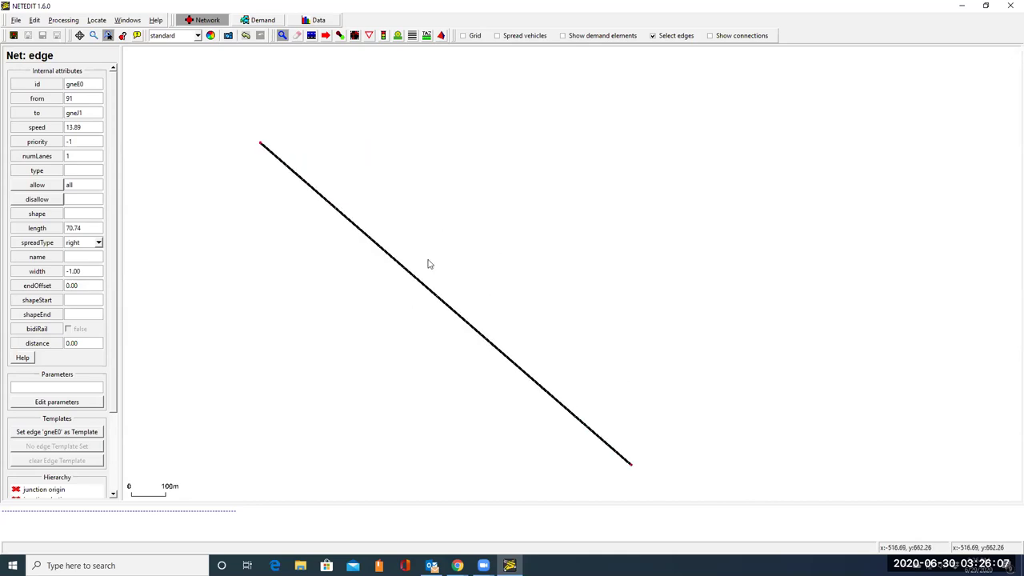
{"action": "left_click", "coordinate": [530, 383]}
Step: Inspect the far-end junction gneJ1 at position 71.50,68.51
{"action": "left_click_drag", "start_coordinate": [523, 285], "coordinate": [505, 205]}
{"action": "scroll", "coordinate": [715, 440], "scroll_direction": "up", "scroll_amount": 5}
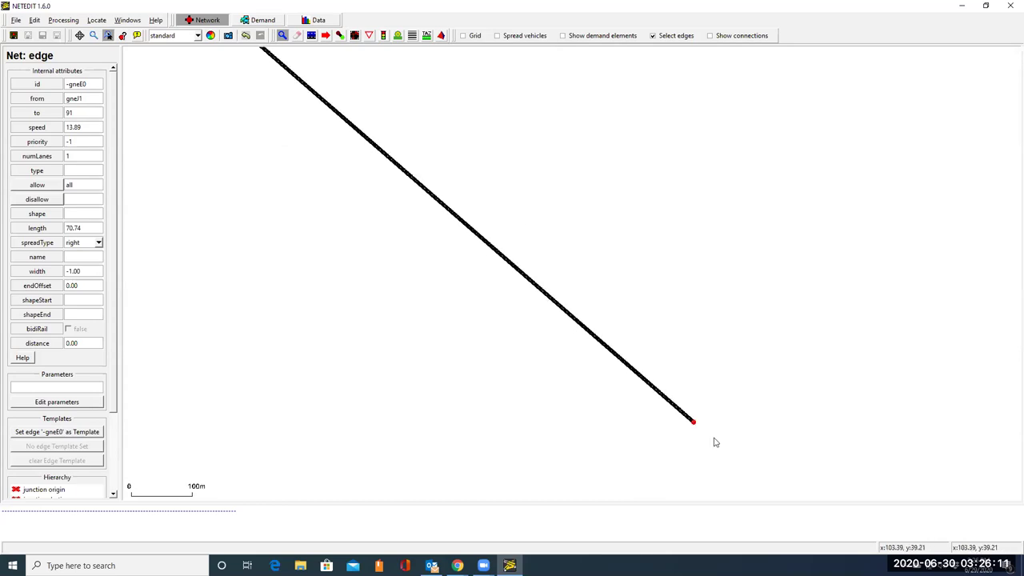
{"action": "scroll", "coordinate": [717, 442], "scroll_direction": "up", "scroll_amount": 2}
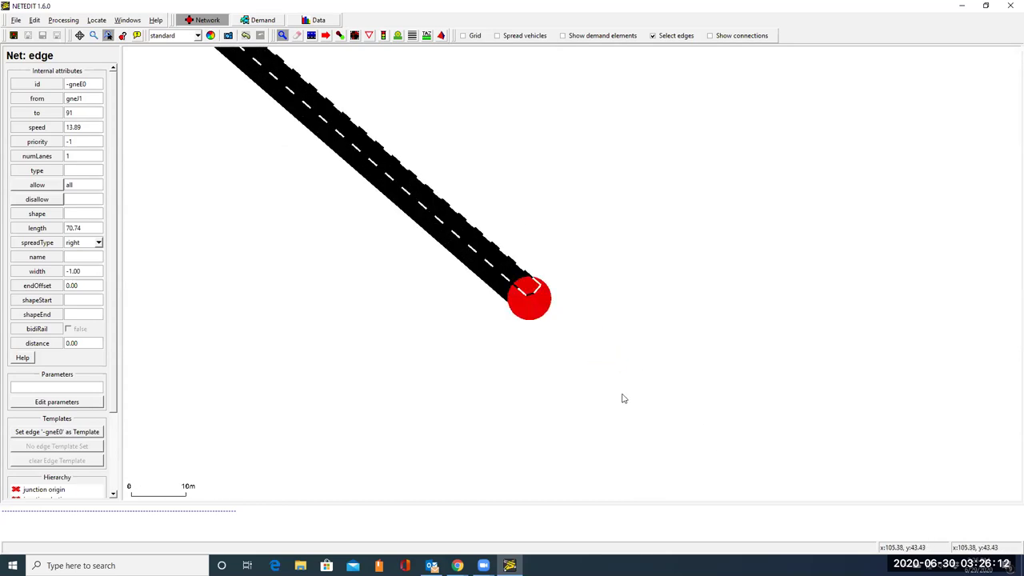
{"action": "left_click", "coordinate": [536, 309]}
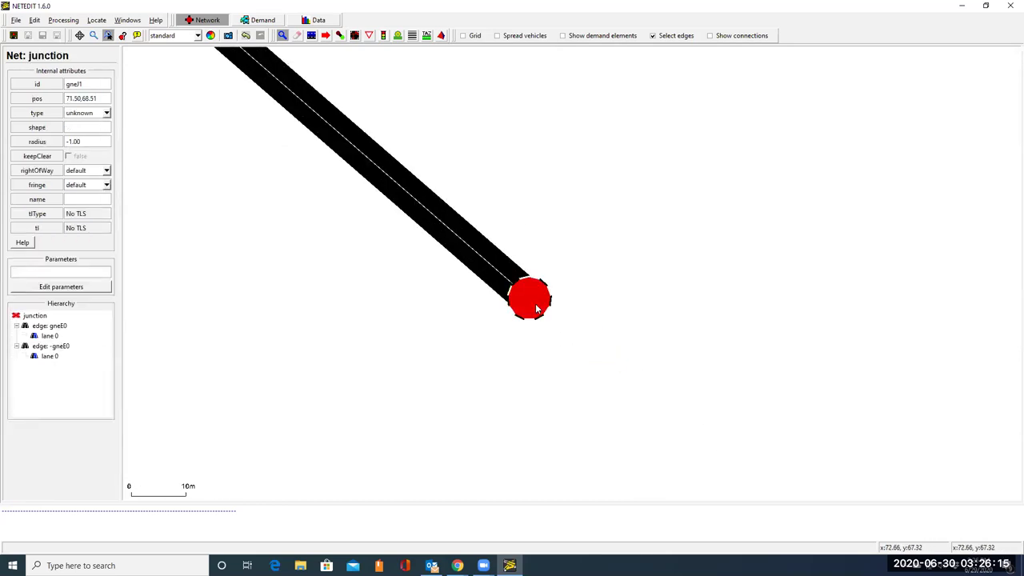
Step: Copy node 911's x-coordinate -500.0 from Table 1.2, then return to NETEDIT
{"action": "left_click", "coordinate": [960, 5]}
{"action": "mouse_move", "coordinate": [459, 564]}
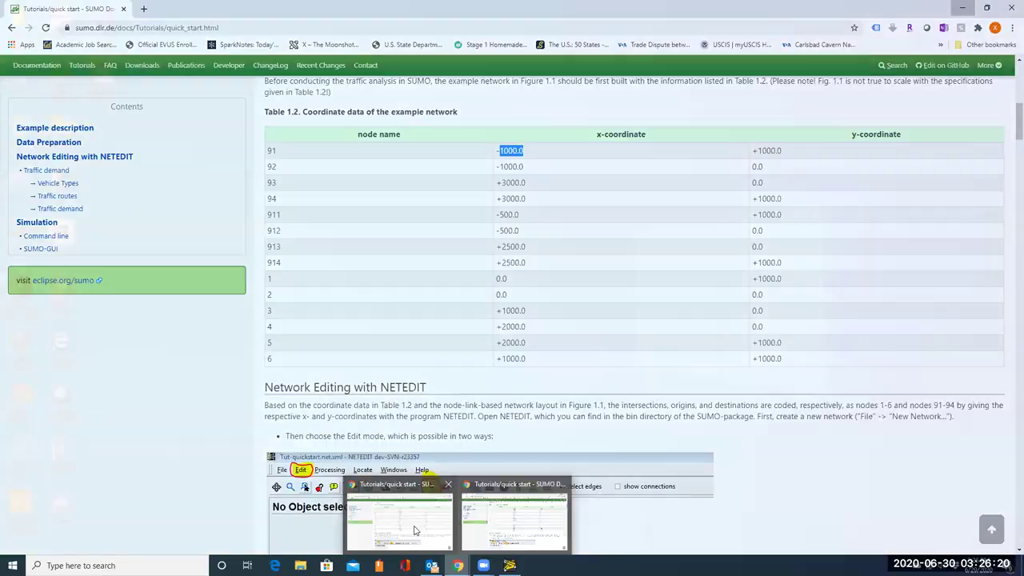
{"action": "left_click", "coordinate": [472, 540]}
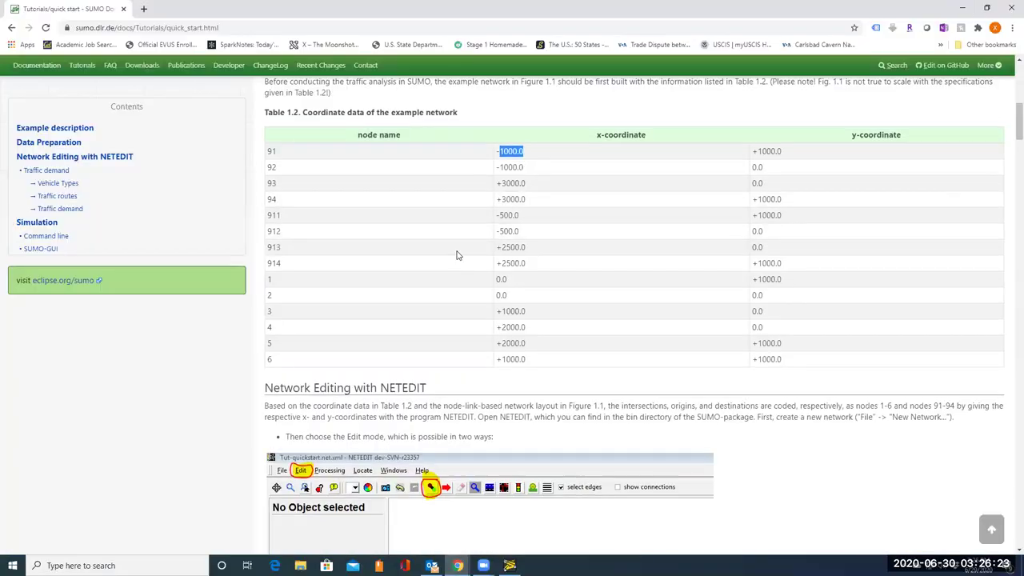
{"action": "scroll", "coordinate": [460, 255], "scroll_direction": "up", "scroll_amount": 5}
{"action": "scroll", "coordinate": [460, 255], "scroll_direction": "up", "scroll_amount": 2}
{"action": "scroll", "coordinate": [423, 292], "scroll_direction": "down", "scroll_amount": 7}
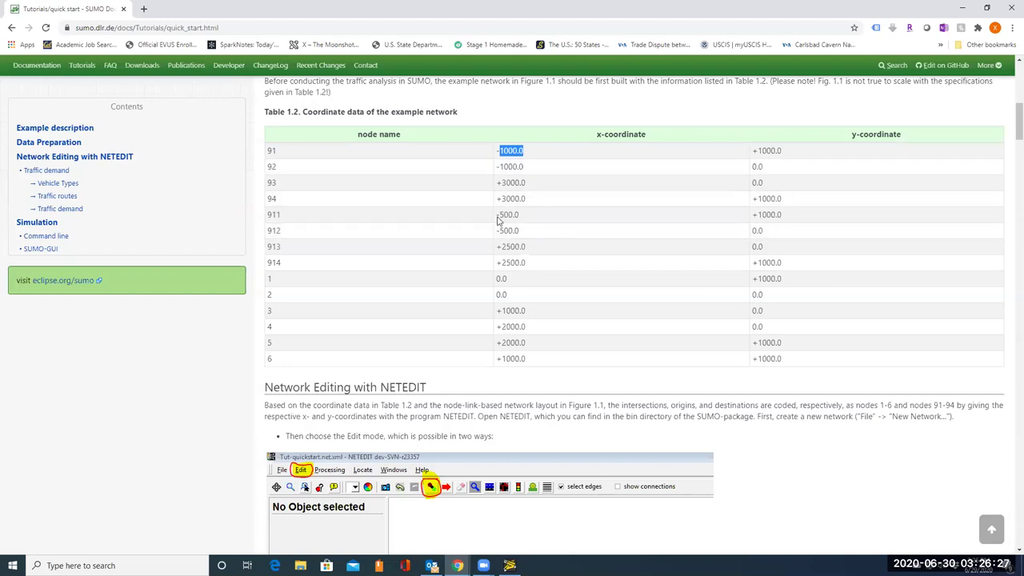
{"action": "left_click_drag", "start_coordinate": [499, 215], "coordinate": [520, 218]}
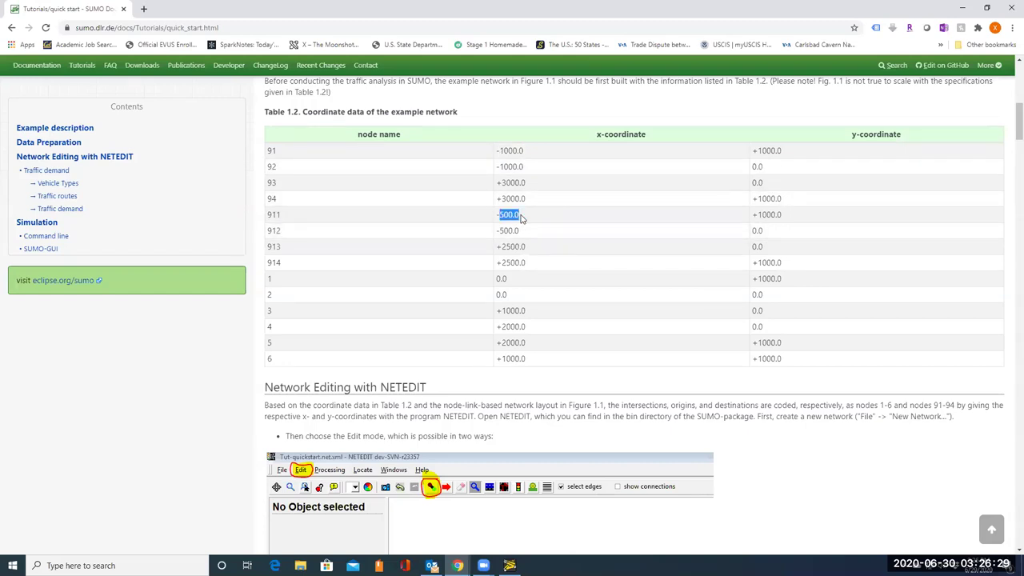
{"action": "right_click", "coordinate": [502, 217]}
{"action": "left_click", "coordinate": [520, 225]}
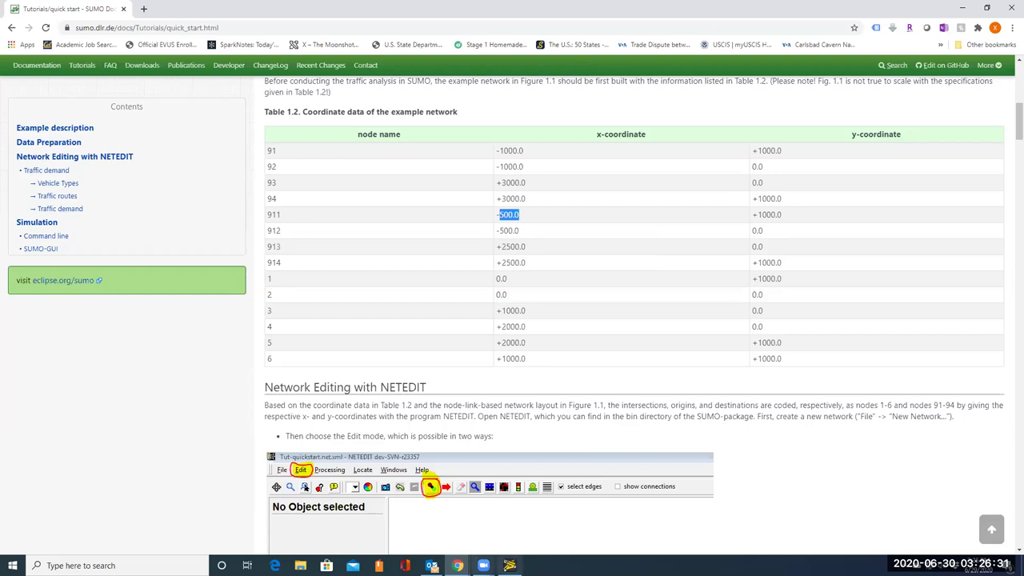
{"action": "key", "text": "alt+Tab"}
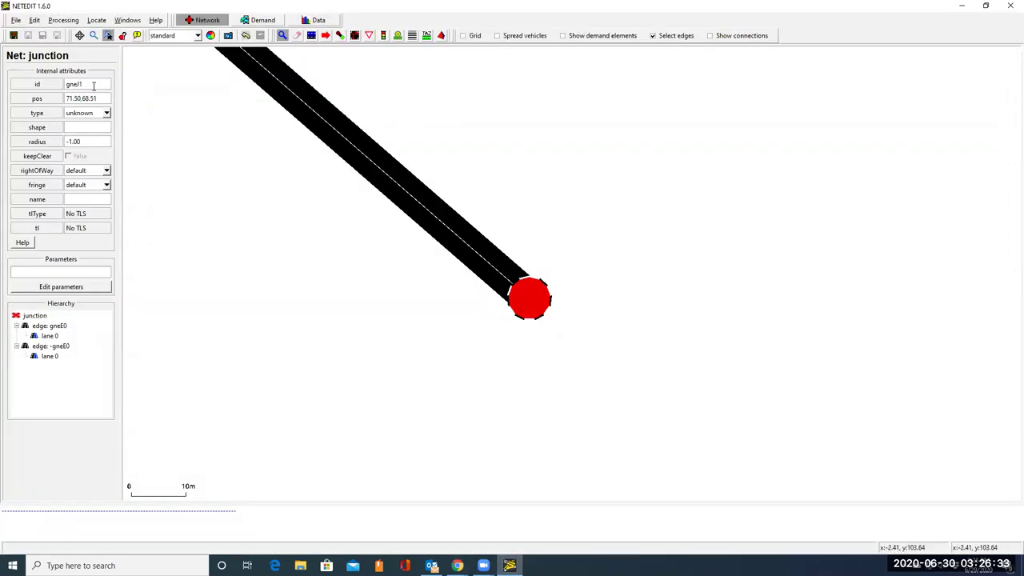
Step: Set the far junction's id to 911 and its position to -500.0,1000.0
{"action": "double_click", "coordinate": [87, 84]}
{"action": "type", "text": "5"}
{"action": "left_click_drag", "start_coordinate": [81, 97], "coordinate": [65, 97]}
{"action": "type", "text": "-500.0"}
{"action": "left_click_drag", "start_coordinate": [85, 98], "coordinate": [99, 98]}
{"action": "key", "text": "BackSpace"}
{"action": "key", "text": "Return"}
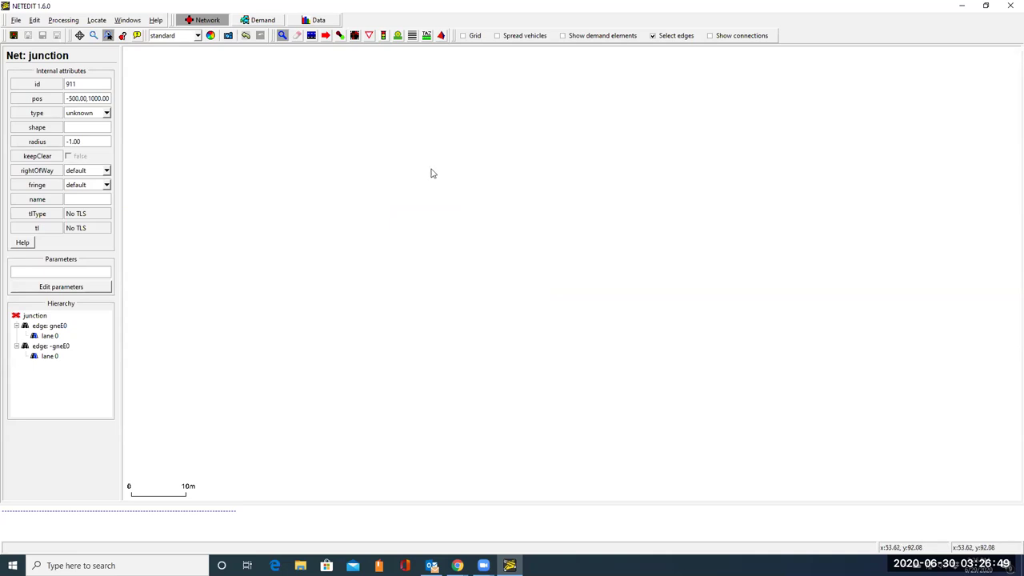
Step: Verify junctions 91 and 911 and the edge gneE0 between them
{"action": "scroll", "coordinate": [430, 173], "scroll_direction": "down", "scroll_amount": 5}
{"action": "scroll", "coordinate": [430, 173], "scroll_direction": "down", "scroll_amount": 5}
{"action": "scroll", "coordinate": [430, 173], "scroll_direction": "down", "scroll_amount": 4}
{"action": "left_click_drag", "start_coordinate": [397, 130], "coordinate": [510, 354]}
{"action": "scroll", "coordinate": [495, 293], "scroll_direction": "up", "scroll_amount": 5}
{"action": "scroll", "coordinate": [526, 347], "scroll_direction": "up", "scroll_amount": 1}
{"action": "scroll", "coordinate": [512, 350], "scroll_direction": "up", "scroll_amount": 1}
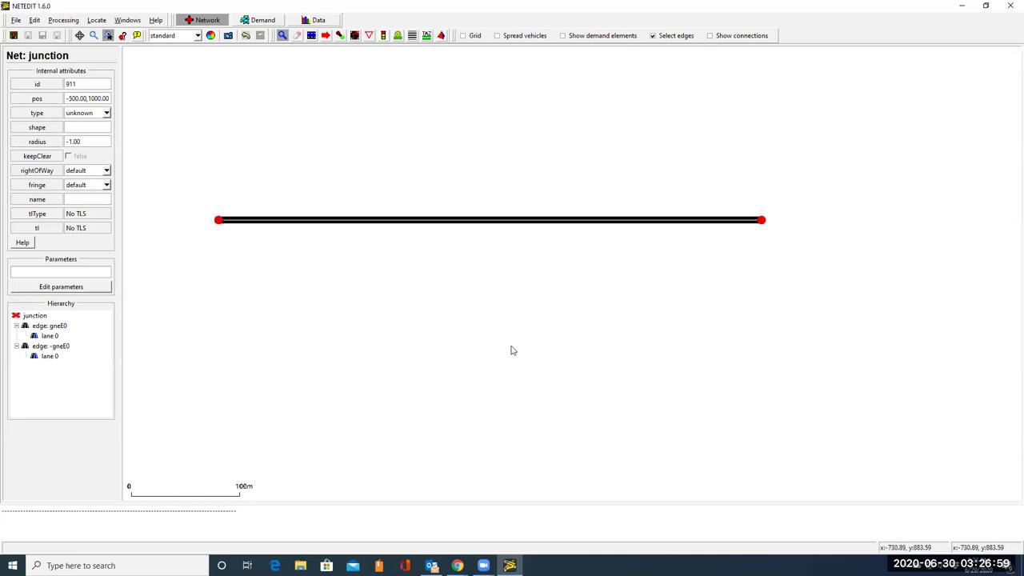
{"action": "scroll", "coordinate": [511, 350], "scroll_direction": "up", "scroll_amount": 1}
{"action": "left_click_drag", "start_coordinate": [472, 318], "coordinate": [482, 347]}
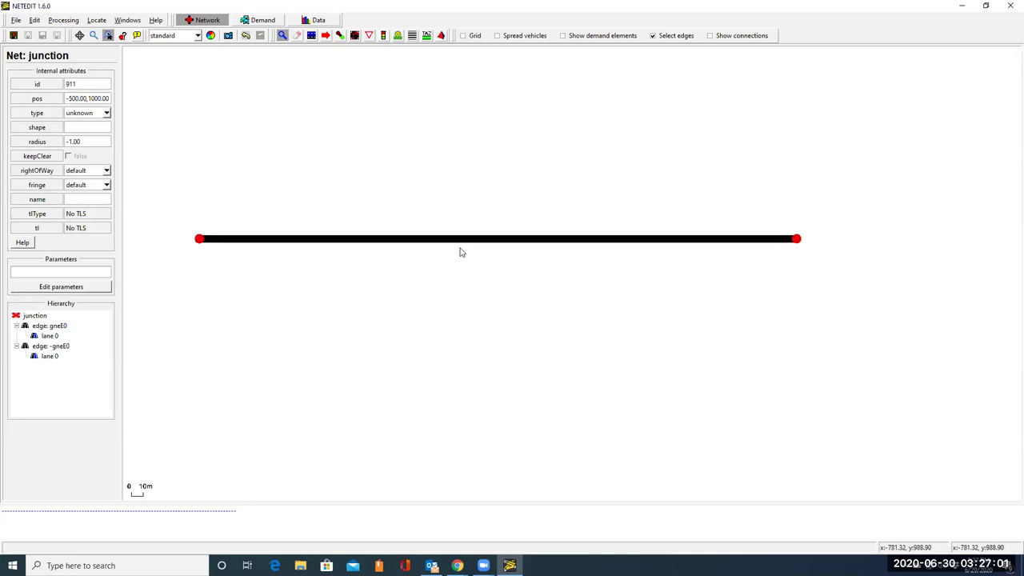
{"action": "left_click", "coordinate": [200, 242]}
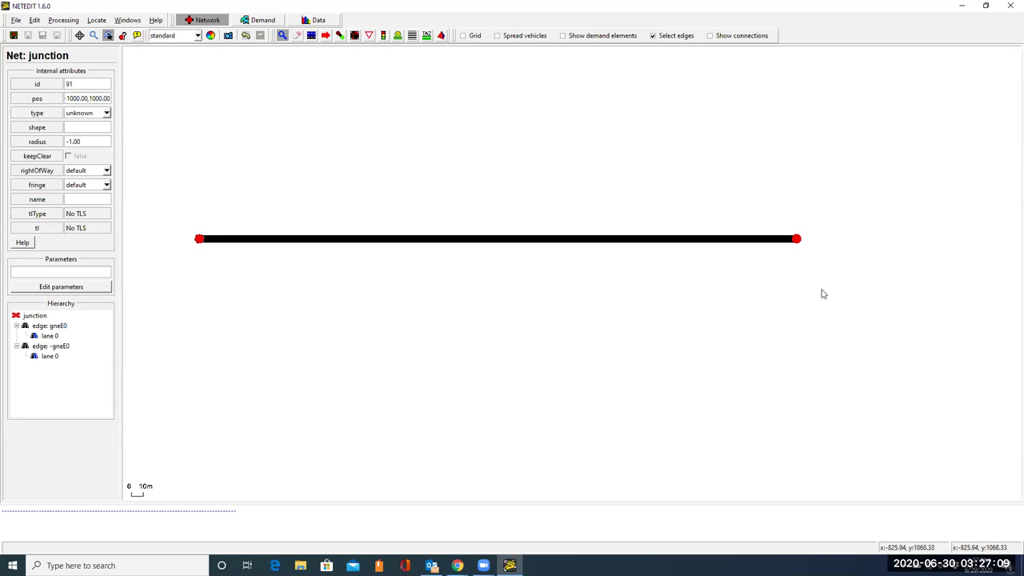
{"action": "left_click", "coordinate": [794, 241]}
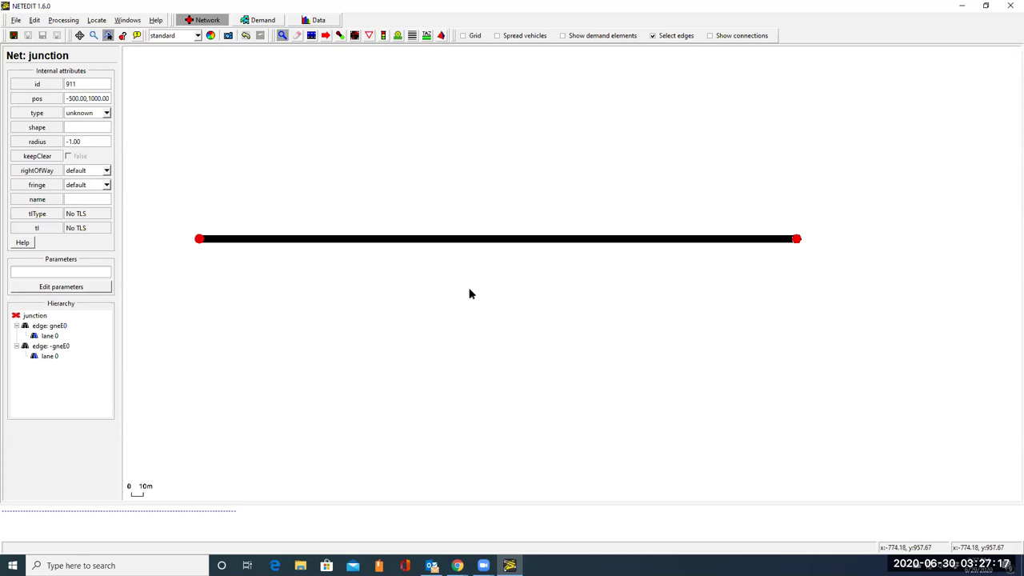
{"action": "scroll", "coordinate": [469, 294], "scroll_direction": "up", "scroll_amount": 4}
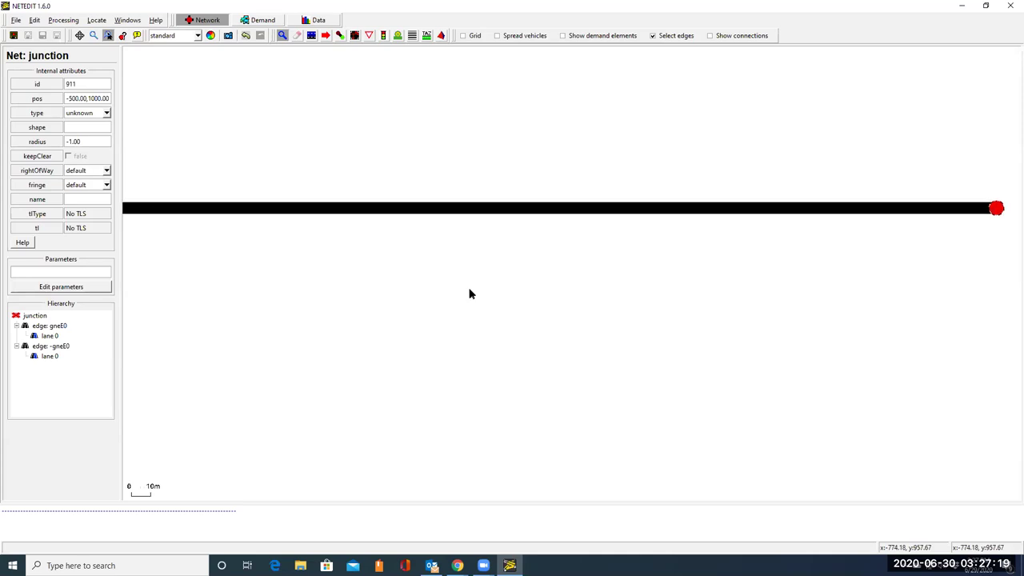
{"action": "left_click", "coordinate": [517, 213]}
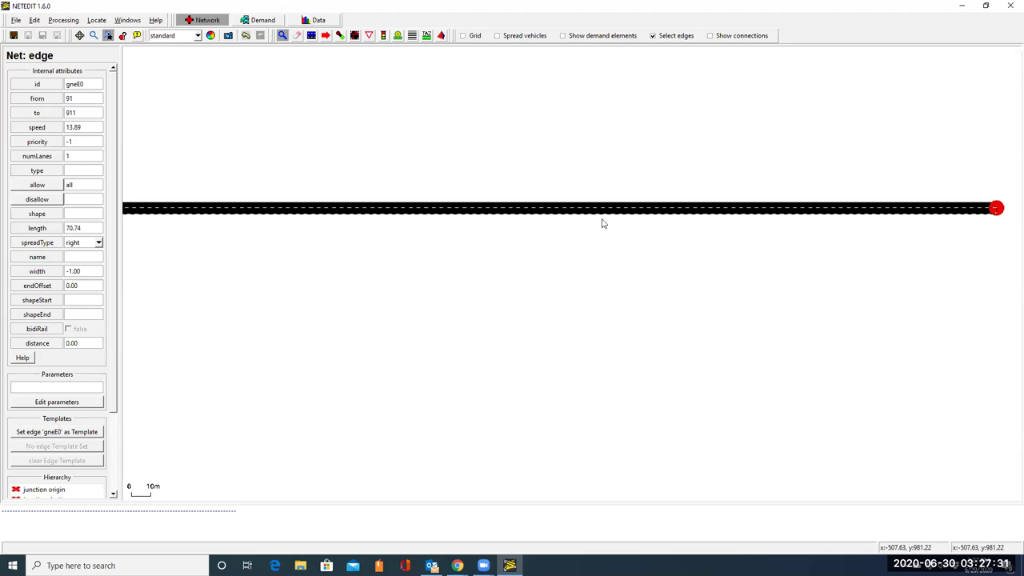
Step: Select edge gneE0's id text, then minimize NETEDIT to show the tutorial
{"action": "left_click_drag", "start_coordinate": [92, 88], "coordinate": [27, 86]}
{"action": "left_click", "coordinate": [957, 6]}
Step: Check edge names D1 and D2 in tutorial Figure 1.1, then return to NETEDIT
{"action": "scroll", "coordinate": [615, 229], "scroll_direction": "up", "scroll_amount": 4}
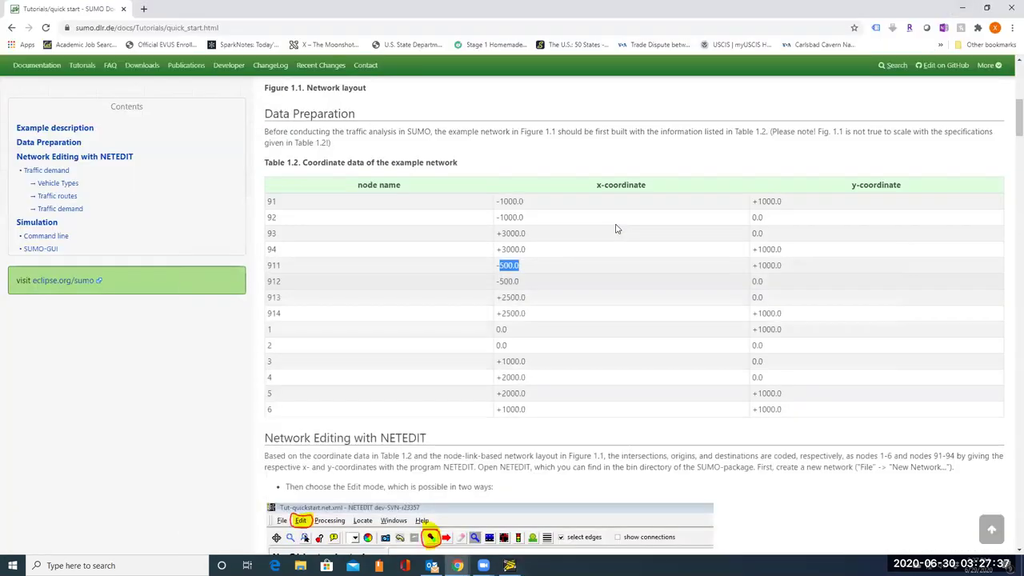
{"action": "scroll", "coordinate": [451, 238], "scroll_direction": "up", "scroll_amount": 4}
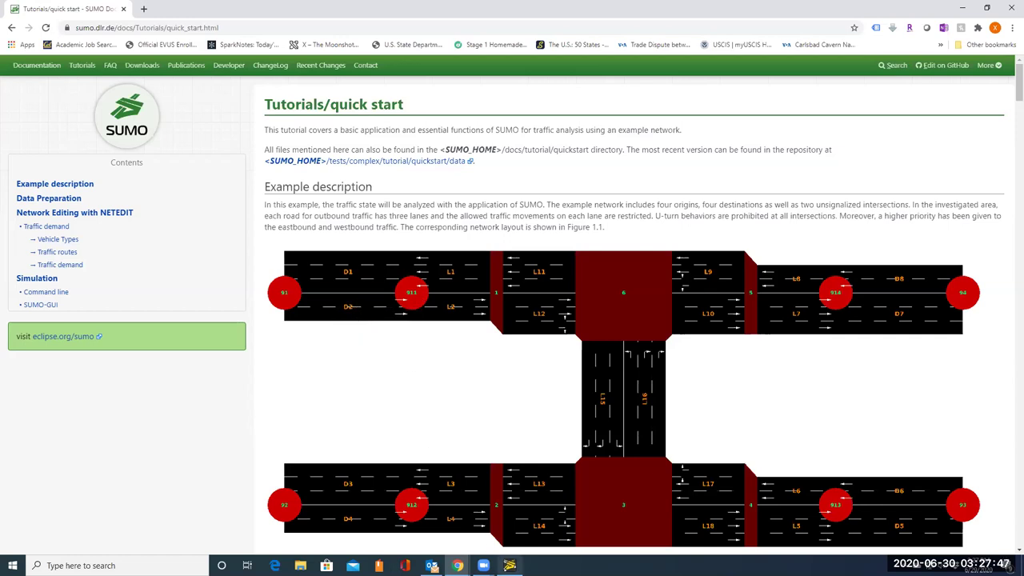
{"action": "left_click", "coordinate": [510, 566]}
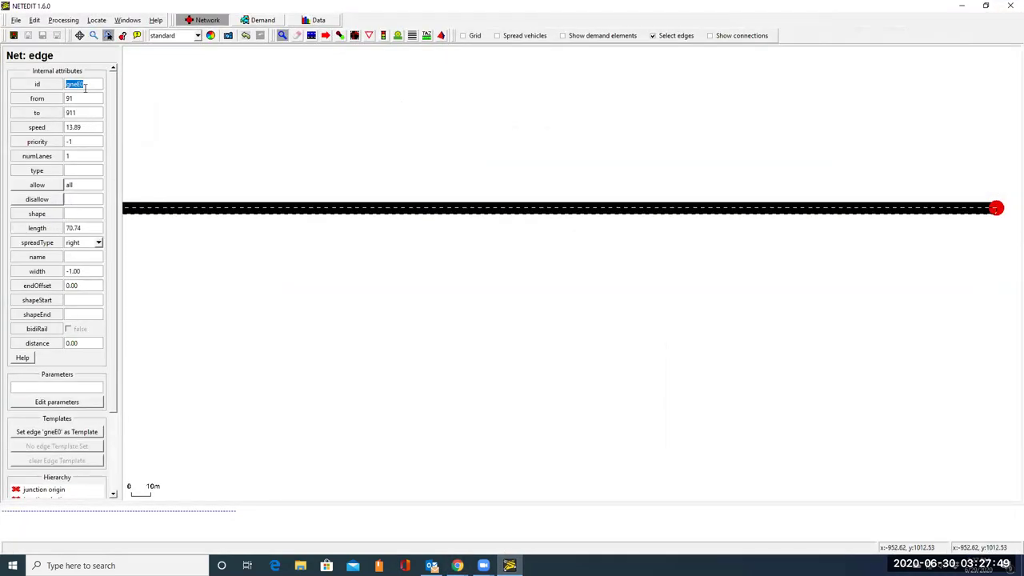
Step: Rename the edge from 91 to 911 to D2, give it 2 lanes, and re-inspect it
{"action": "type", "text": "D2"}
{"action": "double_click", "coordinate": [73, 157]}
{"action": "key", "text": "Return"}
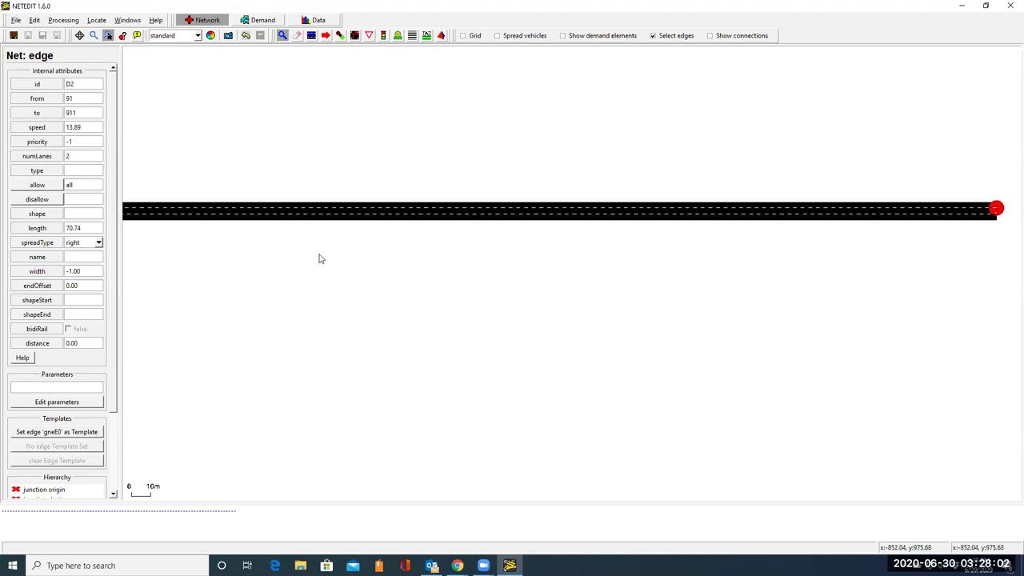
{"action": "left_click", "coordinate": [418, 217]}
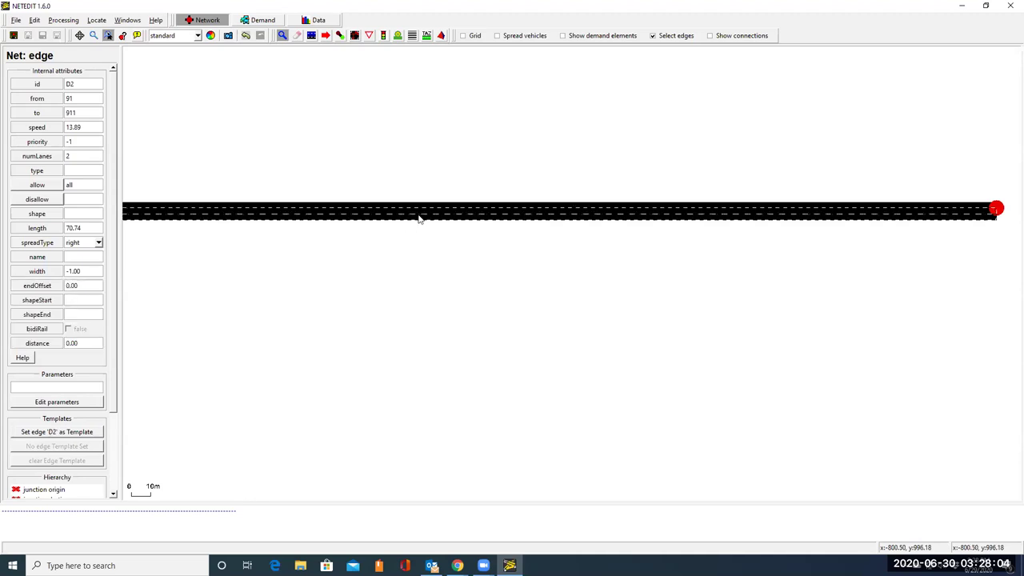
Step: Inspect the one-lane reverse edge -gneE0 from 911 to 91 after checking the tutorial figure
{"action": "left_click", "coordinate": [687, 208]}
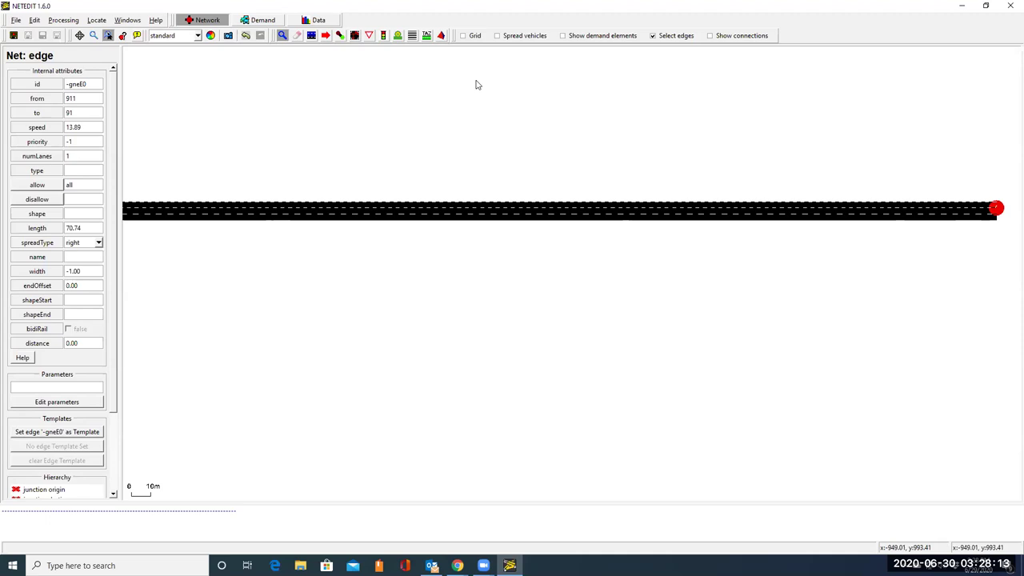
{"action": "left_click", "coordinate": [961, 6]}
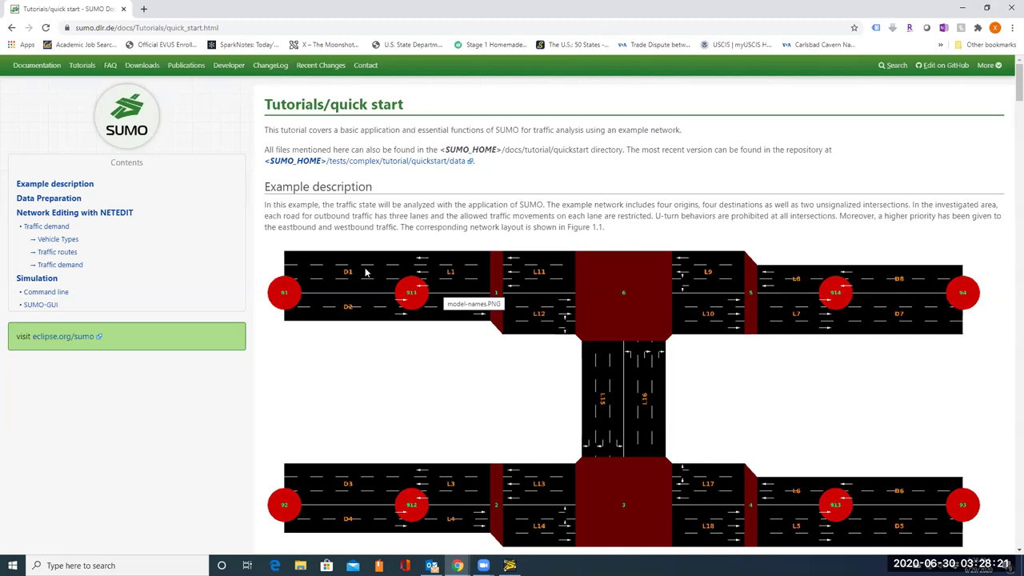
{"action": "left_click", "coordinate": [510, 565]}
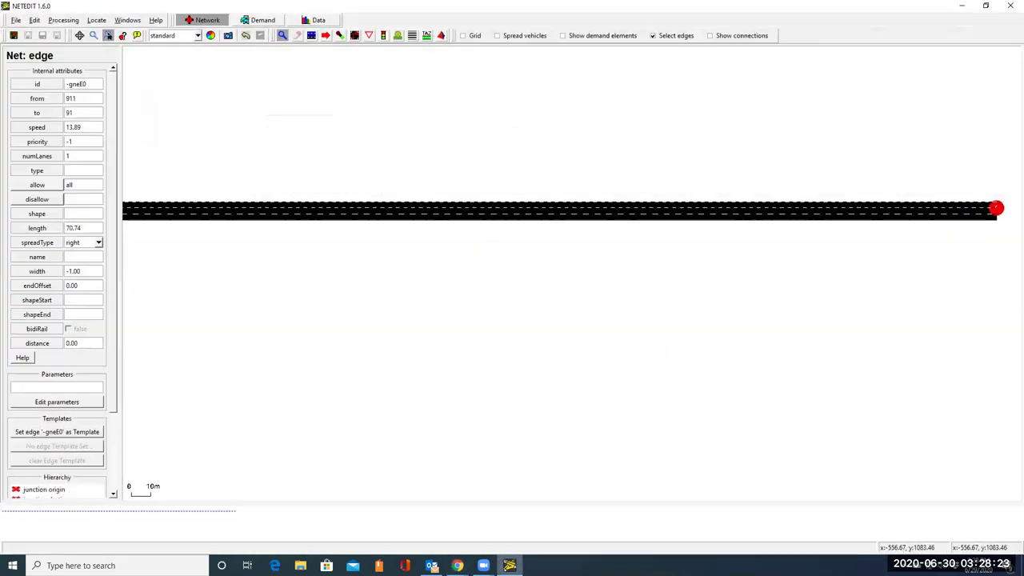
Step: Rename the reverse edge from 911 to 91 to D1 and give it 3 lanes
{"action": "key", "text": "ctrl+a"}
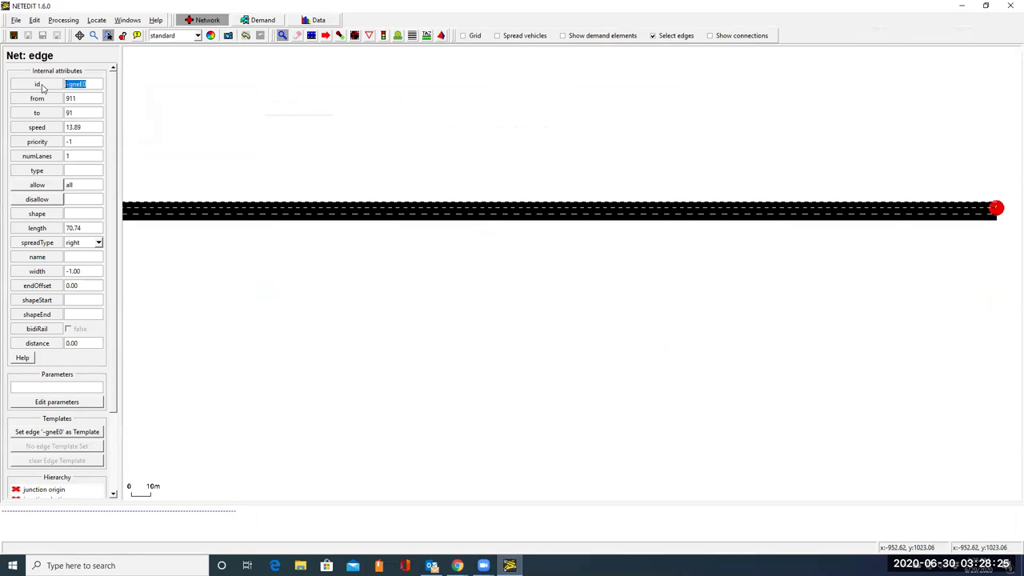
{"action": "type", "text": "D1"}
{"action": "double_click", "coordinate": [72, 155]}
{"action": "type", "text": "3"}
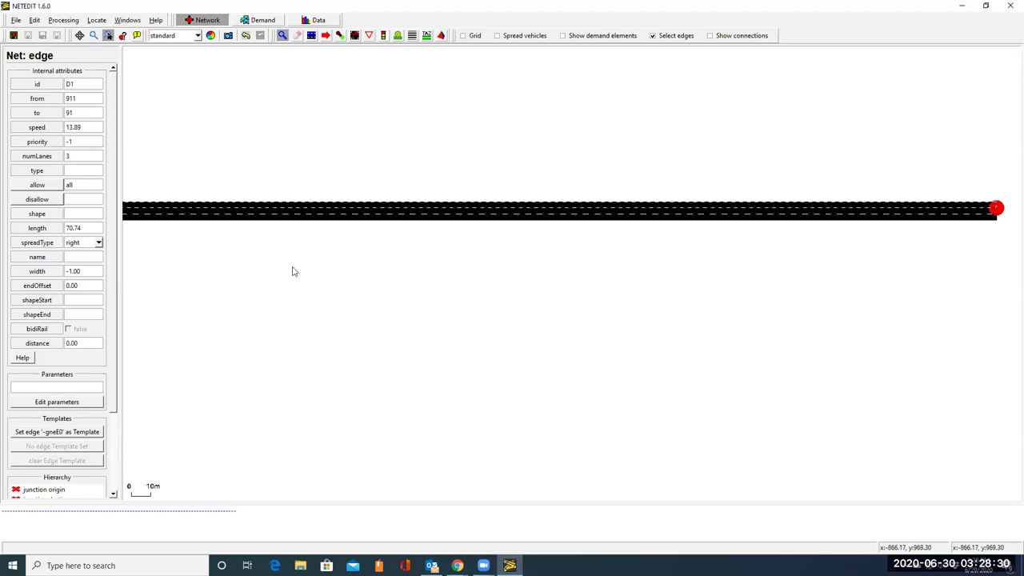
{"action": "key", "text": "Return"}
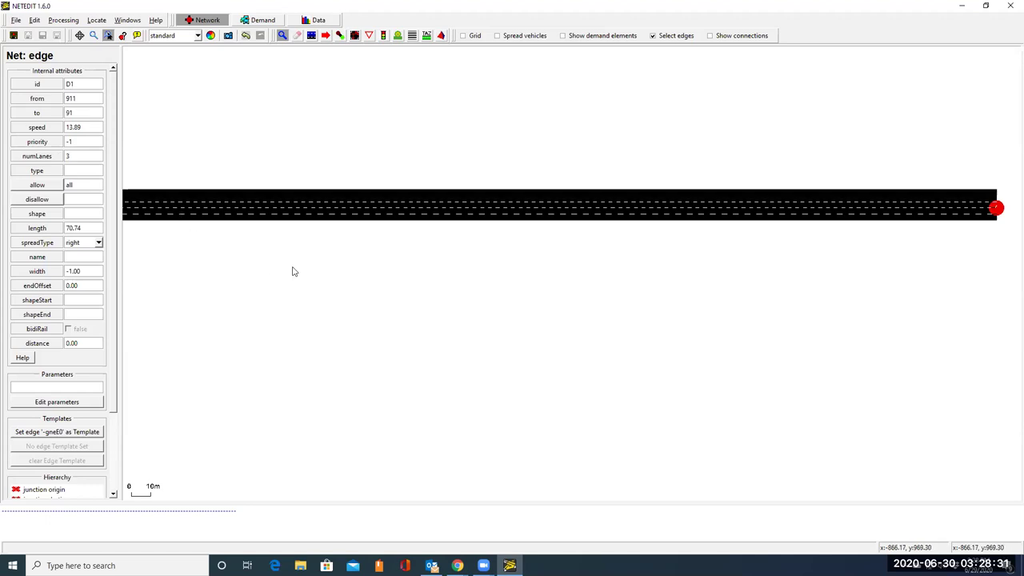
{"action": "left_click", "coordinate": [639, 199]}
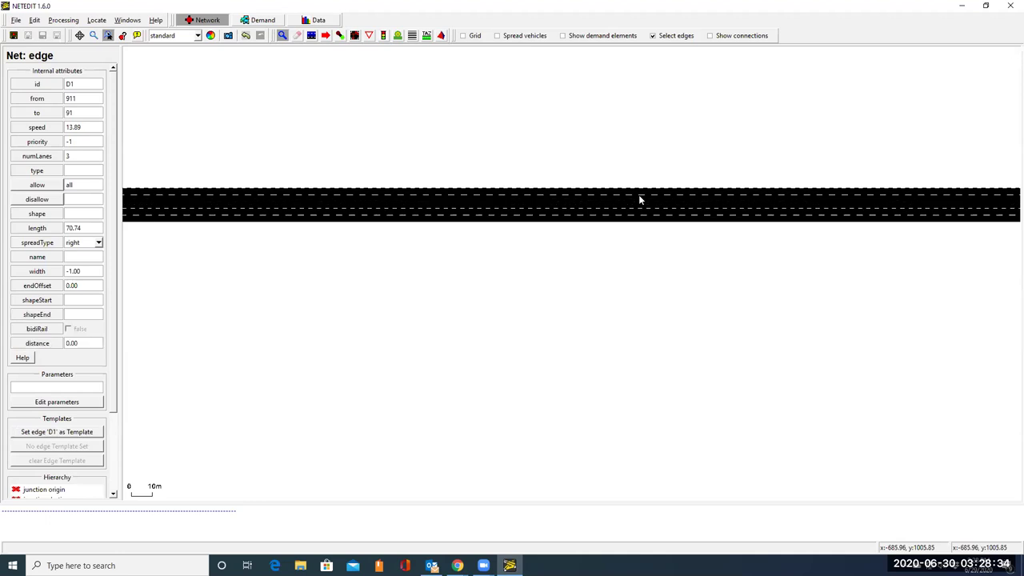
Step: Zoom in to check the lanes and inspect the opposite edge D2
{"action": "scroll", "coordinate": [638, 201], "scroll_direction": "up", "scroll_amount": 3}
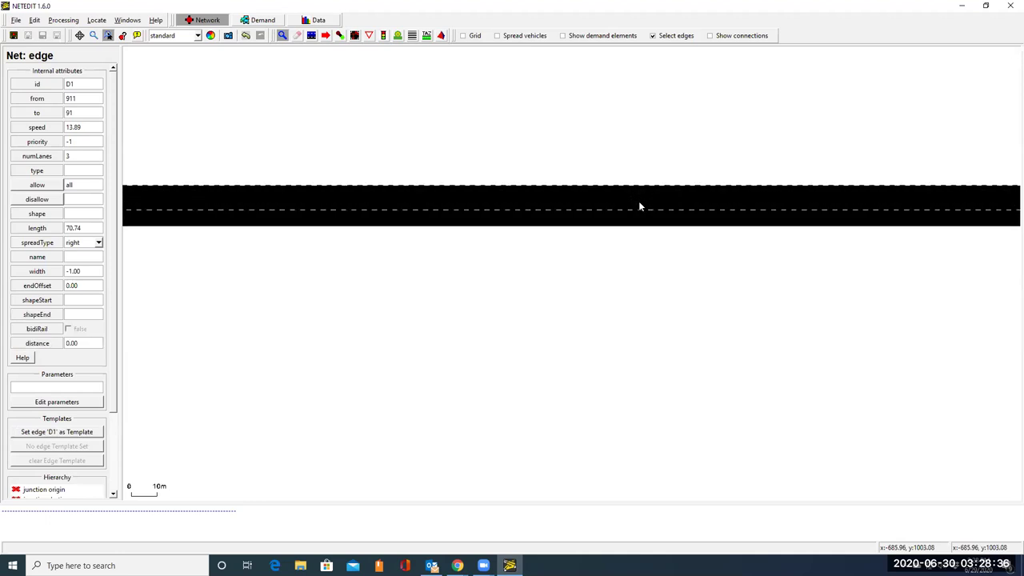
{"action": "scroll", "coordinate": [638, 206], "scroll_direction": "up", "scroll_amount": 1}
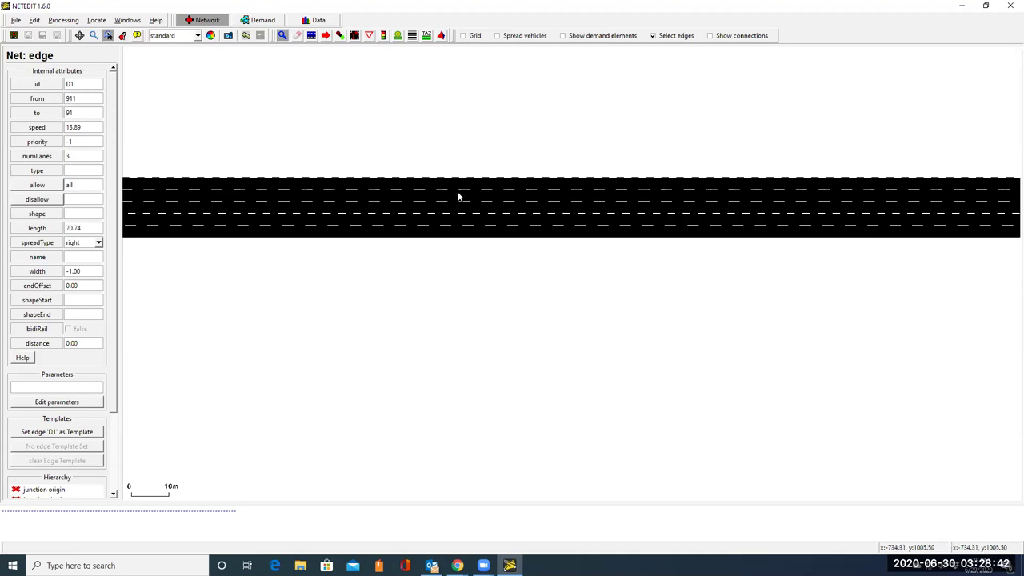
{"action": "left_click", "coordinate": [362, 231]}
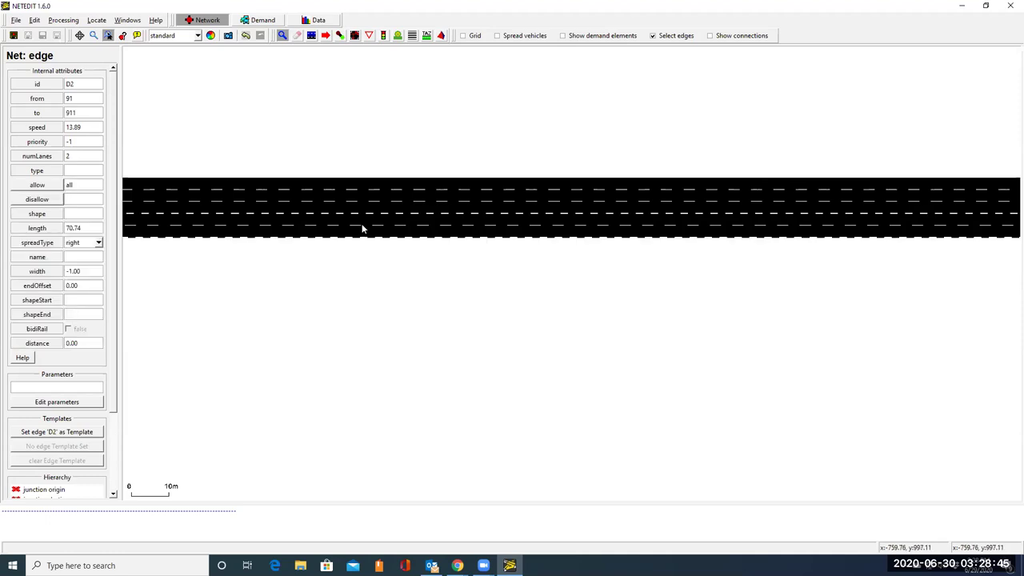
Step: Start saving the network and browse to the Sumo folder in the user's home
{"action": "left_click", "coordinate": [14, 36]}
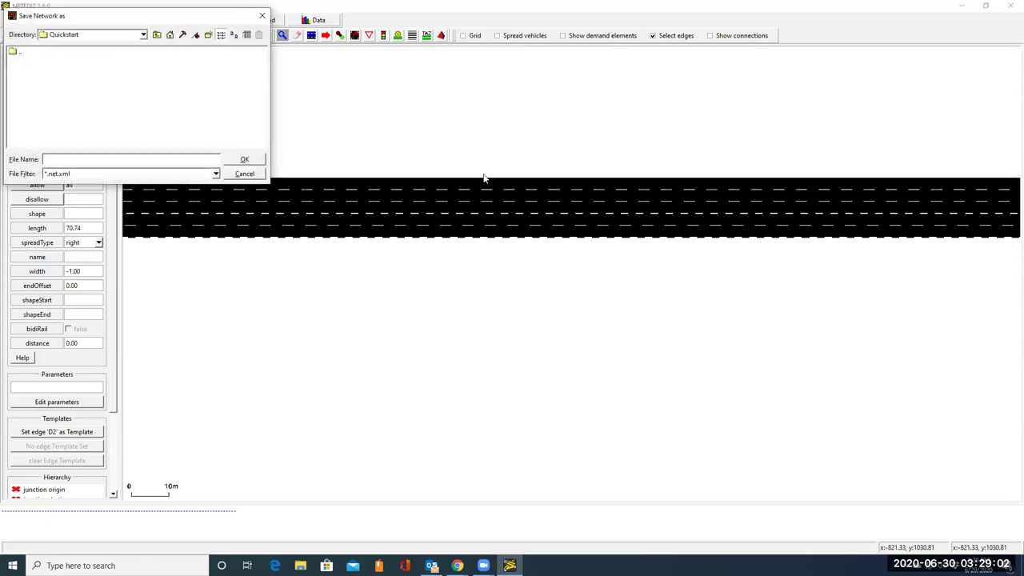
{"action": "left_click_drag", "start_coordinate": [203, 24], "coordinate": [709, 258]}
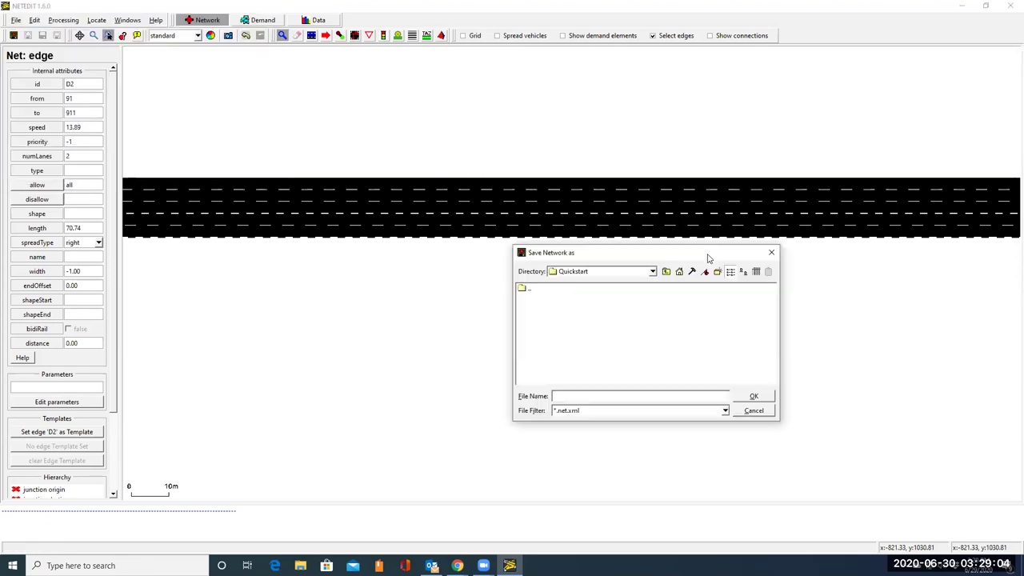
{"action": "left_click", "coordinate": [668, 274]}
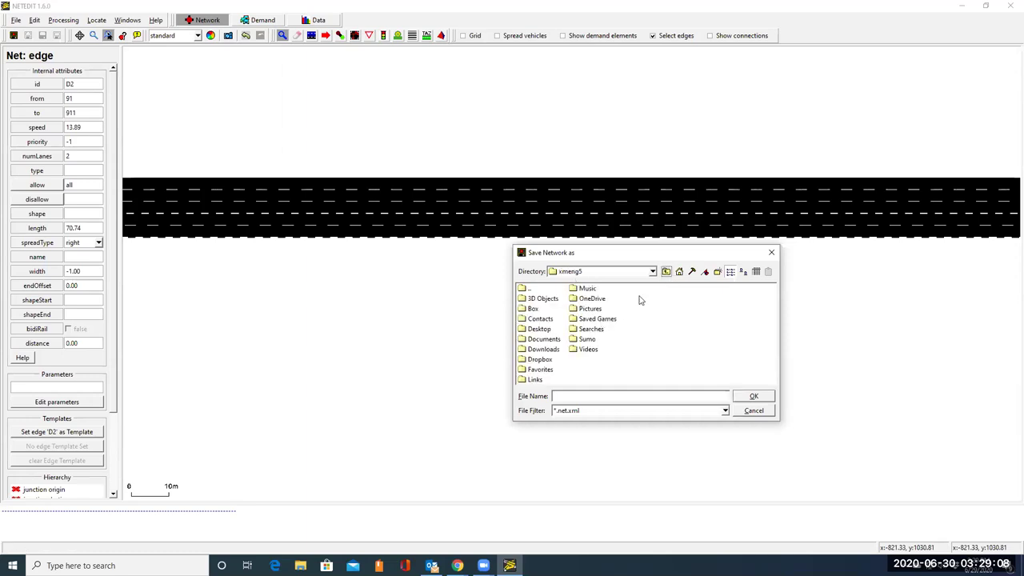
{"action": "left_click", "coordinate": [667, 273]}
{"action": "left_click", "coordinate": [666, 273]}
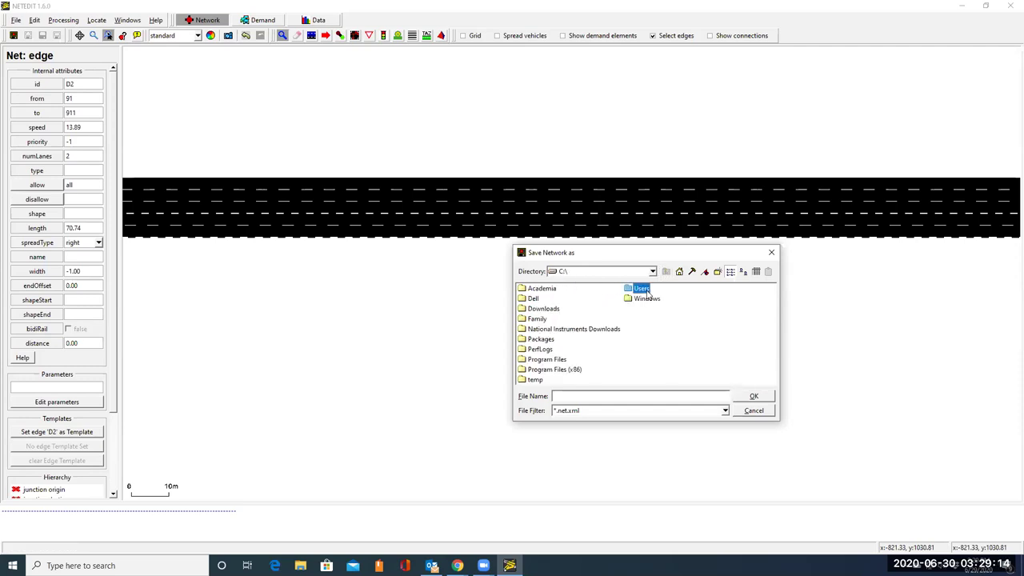
{"action": "double_click", "coordinate": [642, 289]}
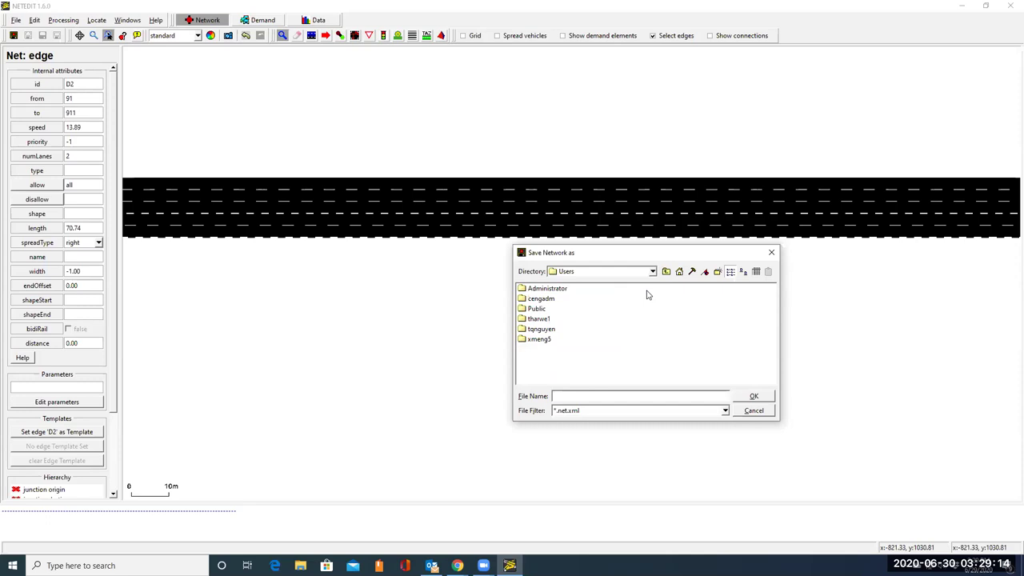
{"action": "double_click", "coordinate": [542, 340]}
{"action": "double_click", "coordinate": [588, 339]}
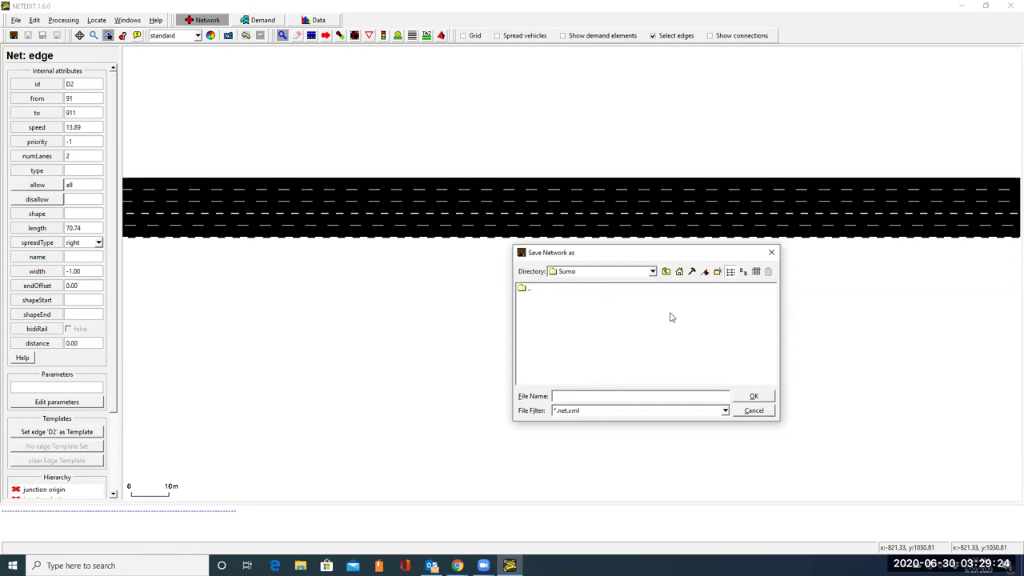
Step: Create a Quickstart folder and save the network there as quickstart.net.xml
{"action": "left_click", "coordinate": [718, 272]}
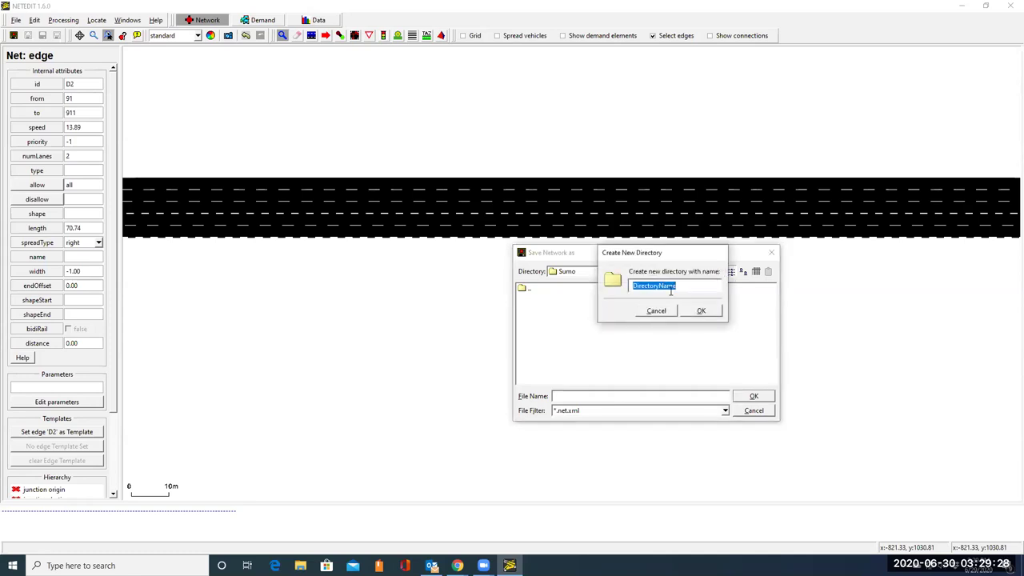
{"action": "type", "text": "Quickstart"}
{"action": "left_click", "coordinate": [761, 399]}
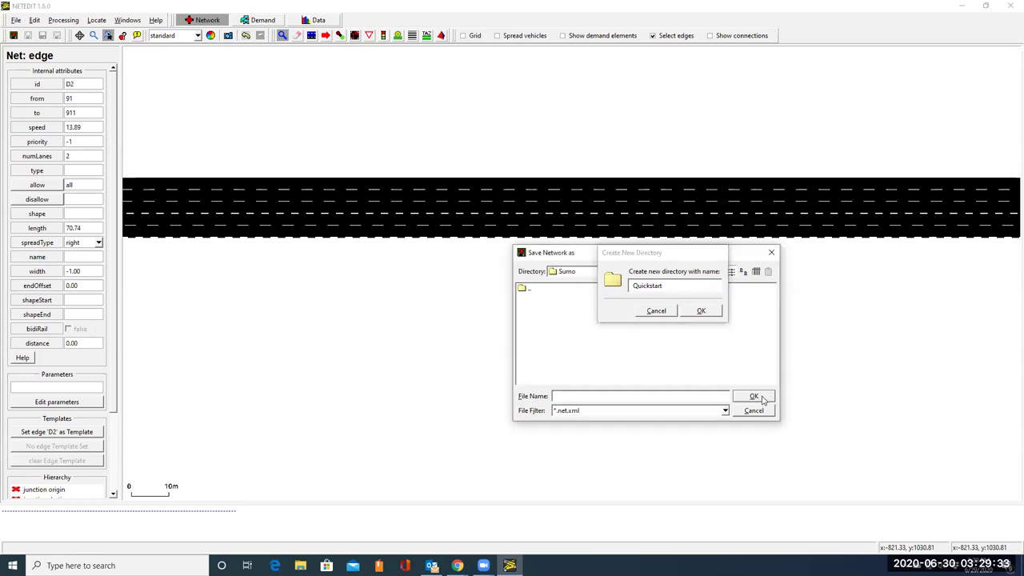
{"action": "left_click", "coordinate": [701, 312]}
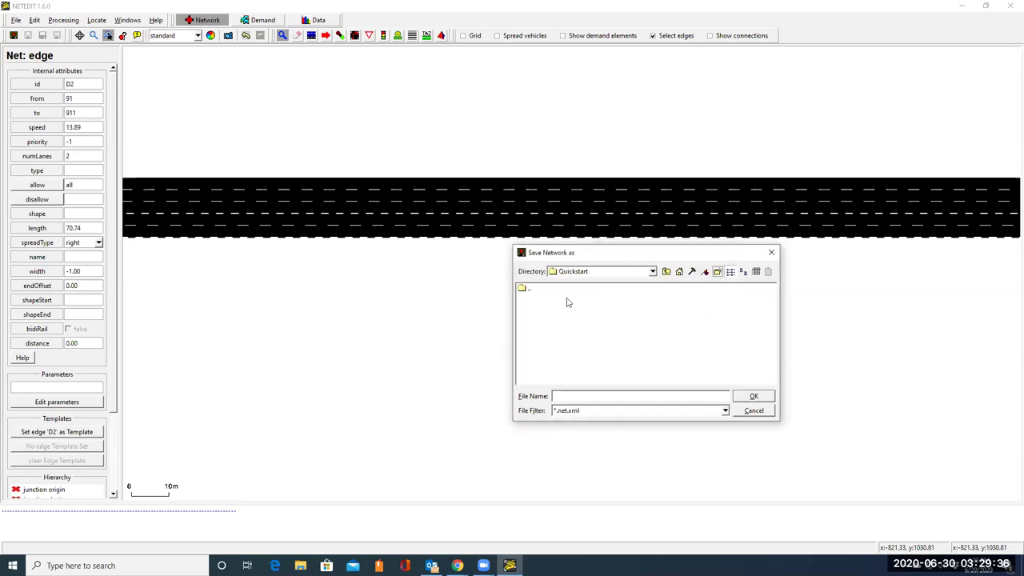
{"action": "left_click", "coordinate": [585, 395]}
{"action": "type", "text": "quickstart"}
{"action": "left_click", "coordinate": [753, 396]}
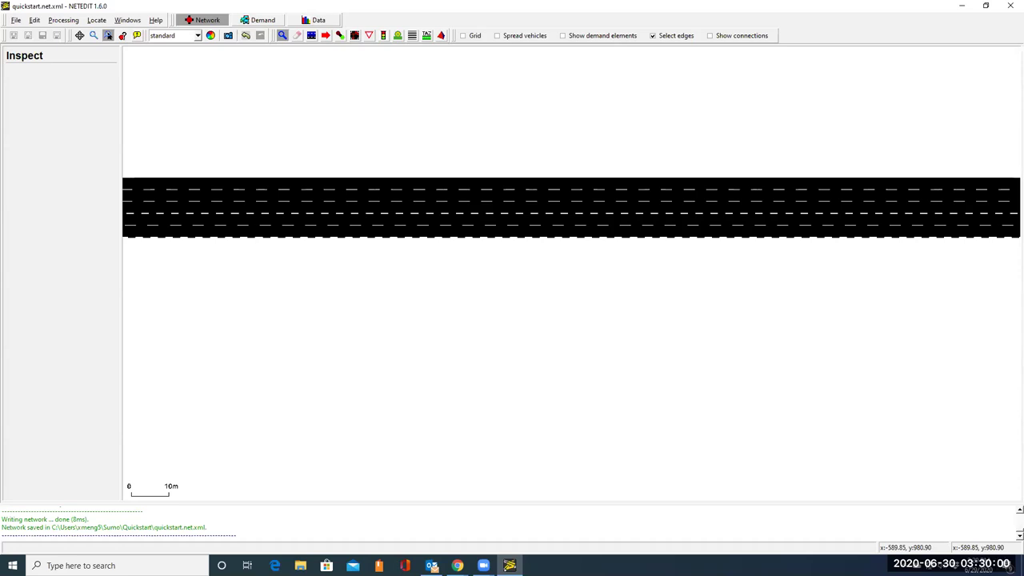
Step: Switch to Chrome to show the SUMO quick start tutorial's Figure 1.1 layout
{"action": "key", "text": "alt+Tab"}
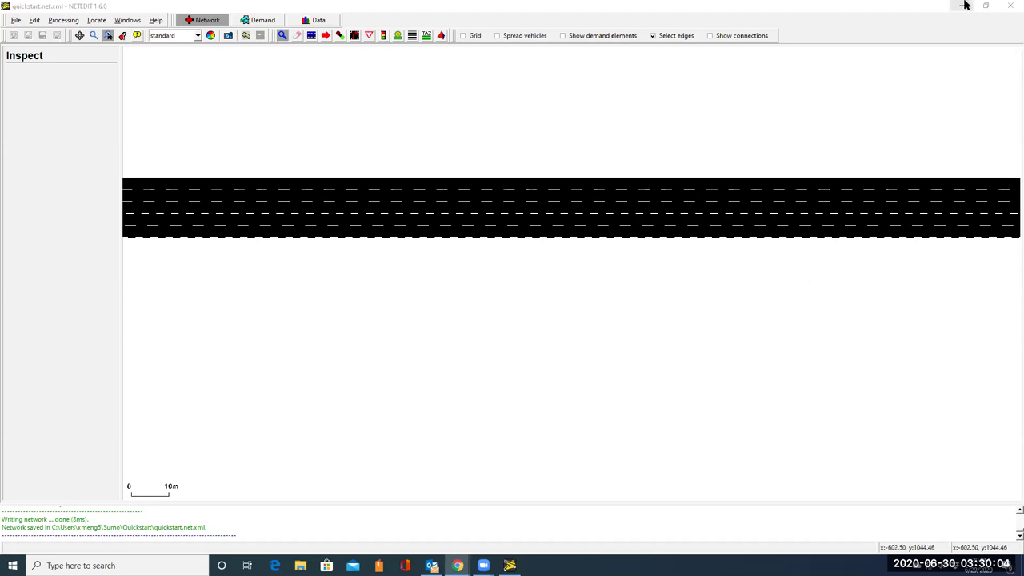
{"action": "key", "text": "alt+Tab"}
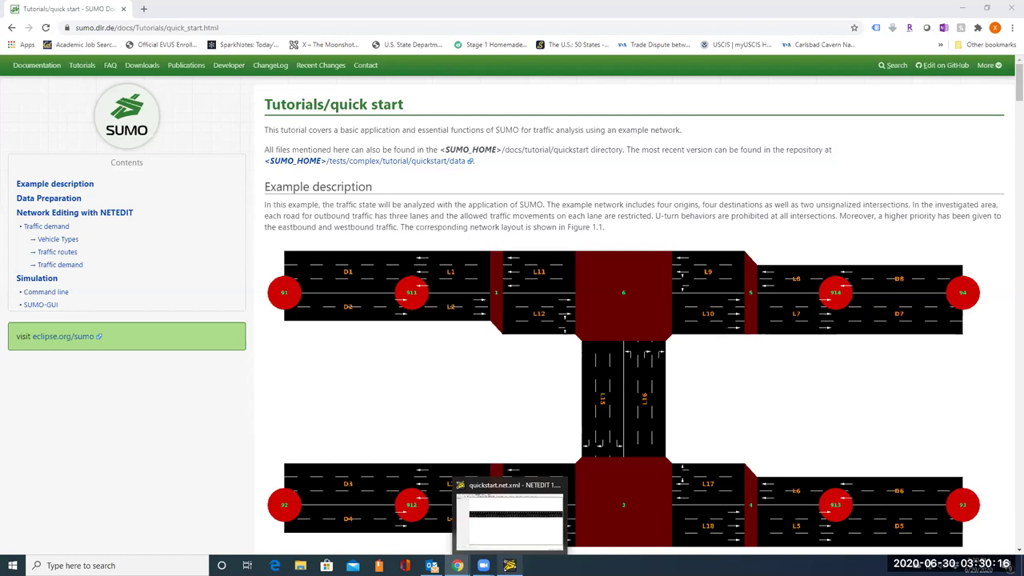
Step: Bring NETEDIT back to the front with the saved quickstart network
{"action": "left_click", "coordinate": [500, 559]}
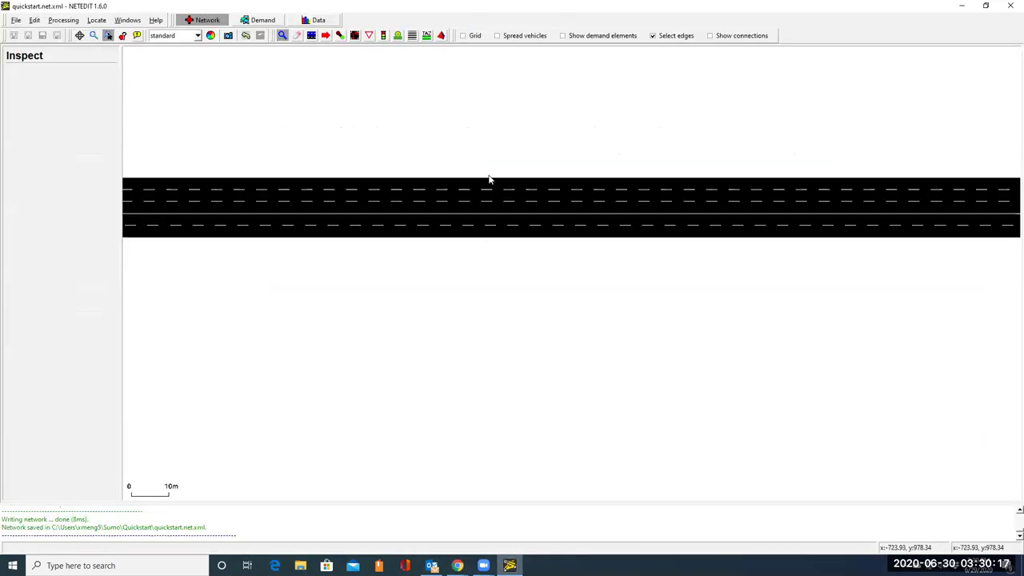
Step: Draw a new two-way edge from junction 911 to a new junction further right
{"action": "left_click", "coordinate": [340, 36]}
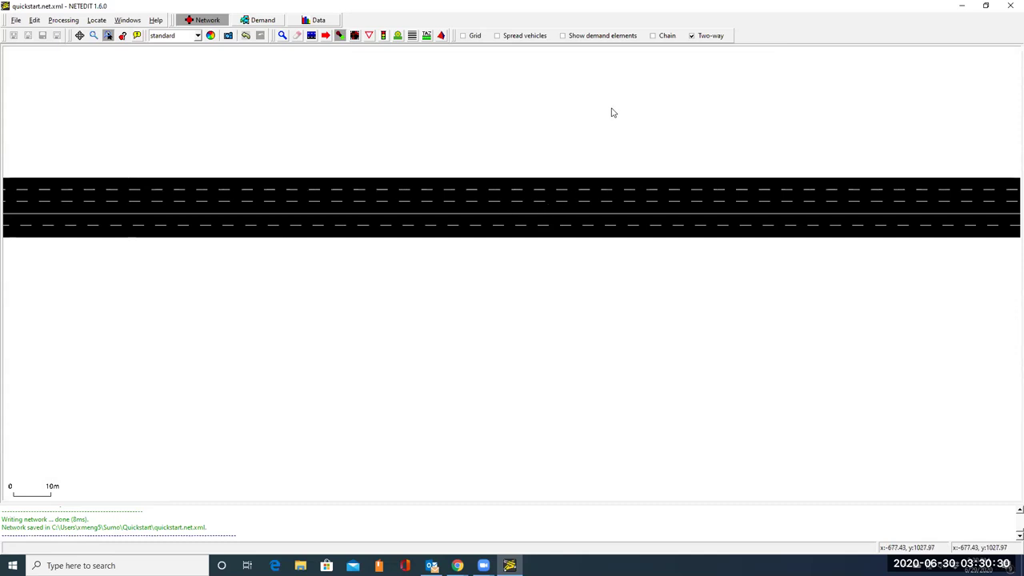
{"action": "scroll", "coordinate": [478, 122], "scroll_direction": "down", "scroll_amount": 2}
{"action": "scroll", "coordinate": [477, 120], "scroll_direction": "down", "scroll_amount": 3}
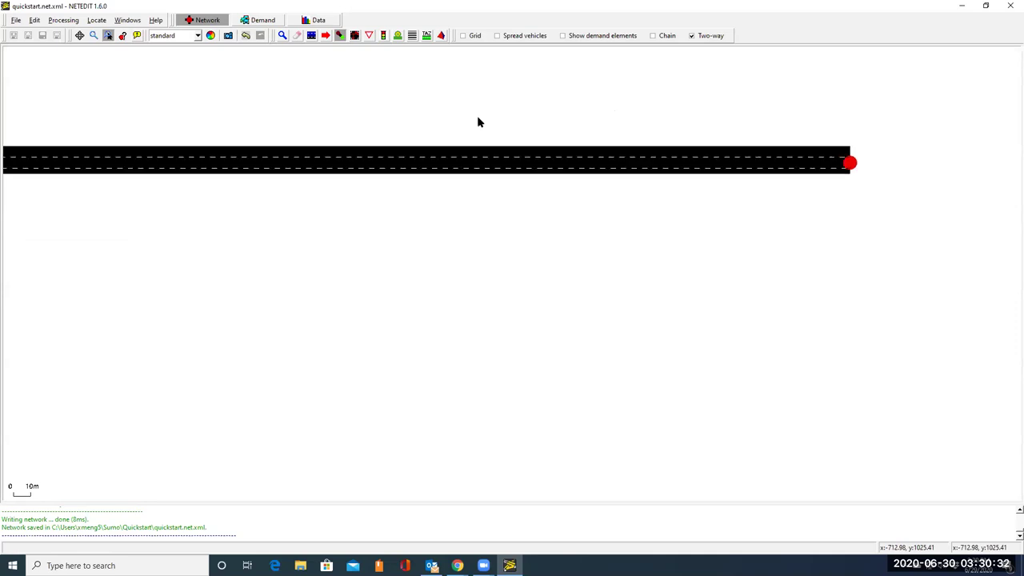
{"action": "scroll", "coordinate": [478, 120], "scroll_direction": "down", "scroll_amount": 1}
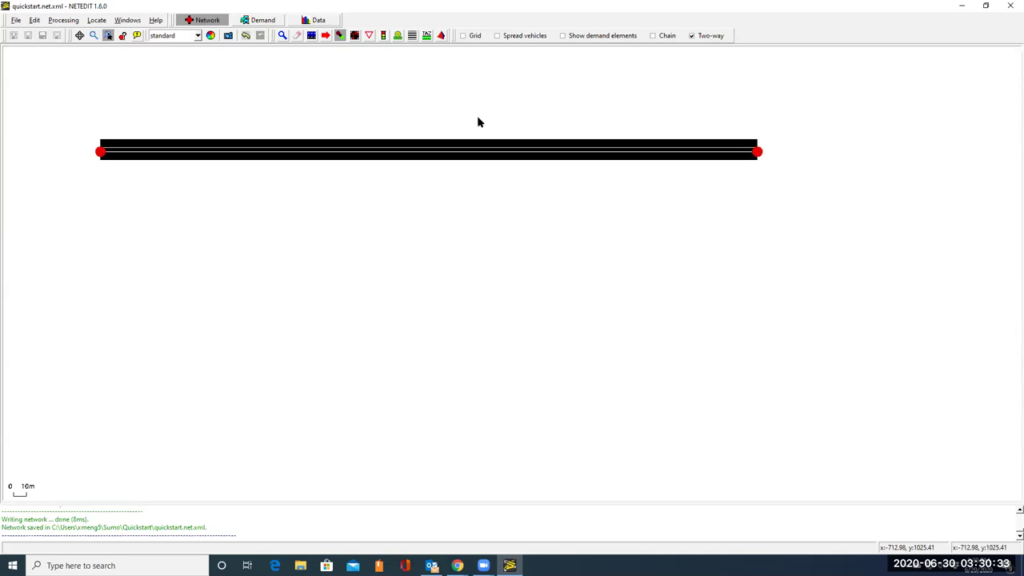
{"action": "left_click", "coordinate": [758, 153]}
{"action": "left_click", "coordinate": [958, 8]}
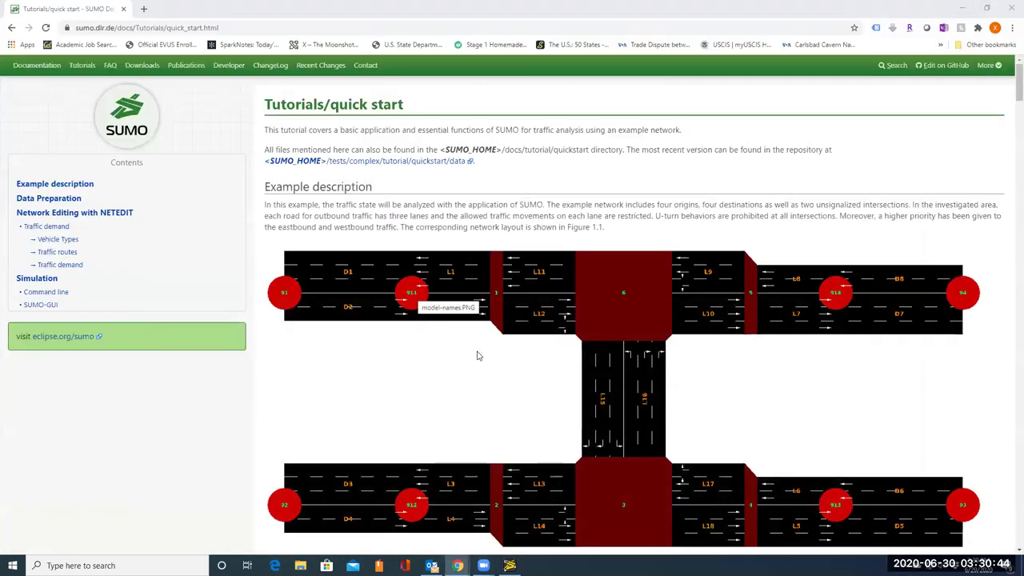
{"action": "key", "text": "alt+Tab"}
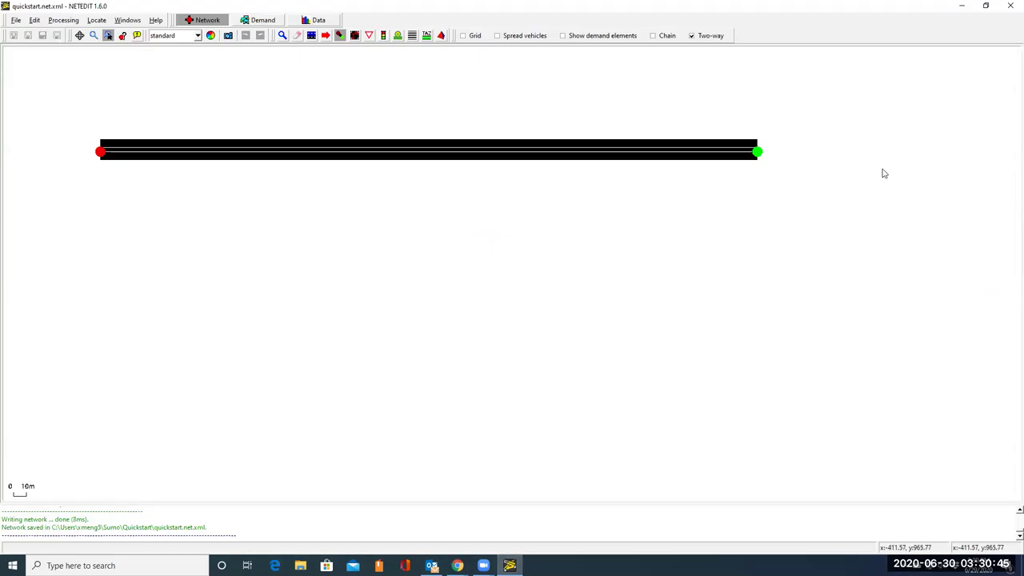
{"action": "left_click", "coordinate": [924, 153]}
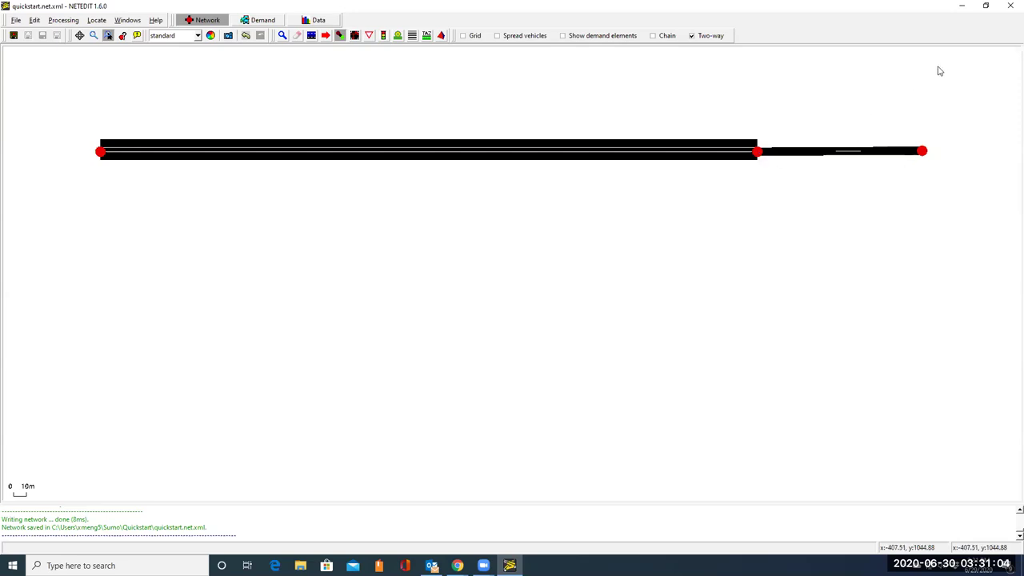
Step: Inspect the far-right junction and rename it from gneJ2 to 1
{"action": "left_click", "coordinate": [962, 5]}
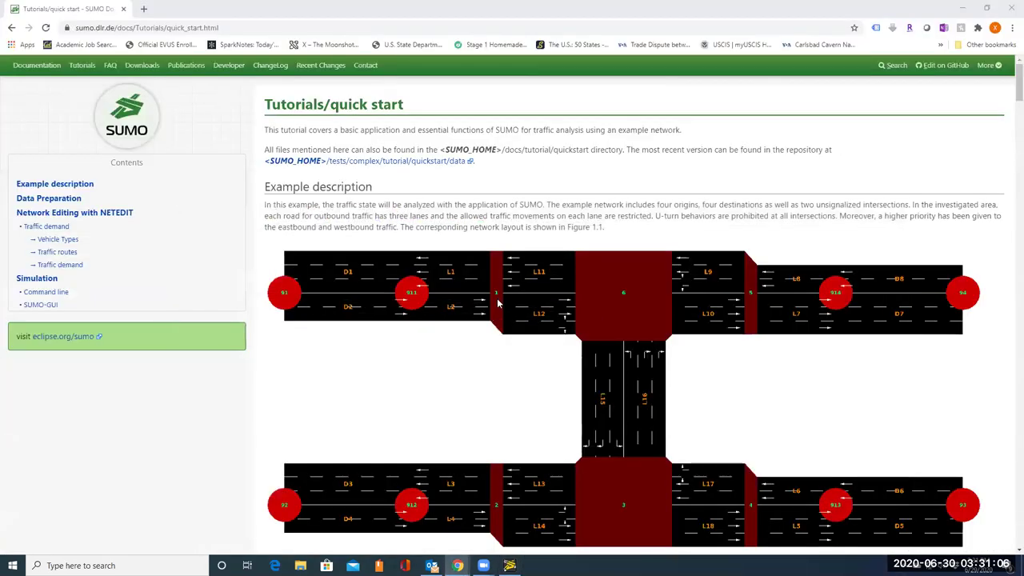
{"action": "scroll", "coordinate": [496, 296], "scroll_direction": "down", "scroll_amount": 6}
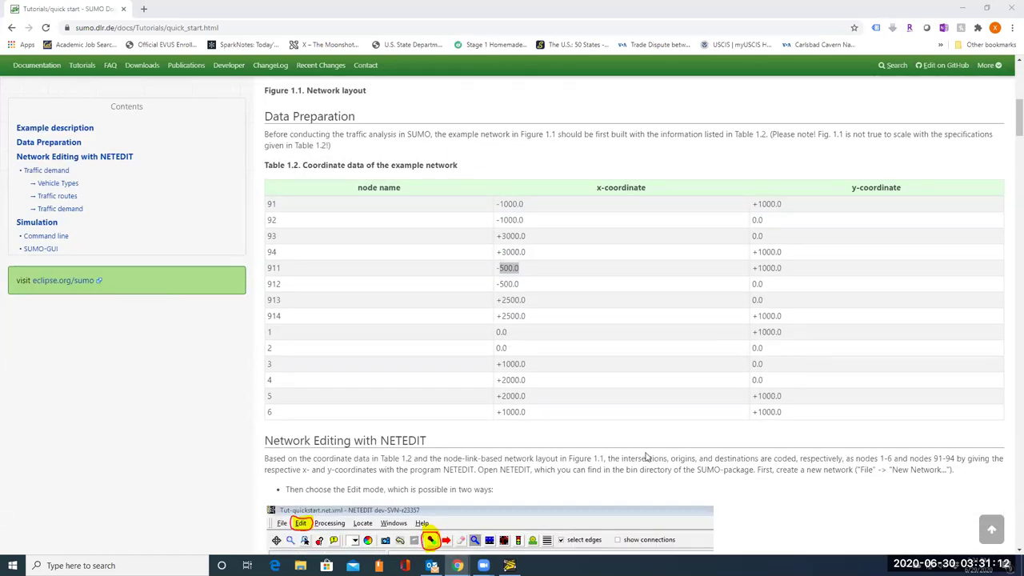
{"action": "left_click", "coordinate": [509, 565]}
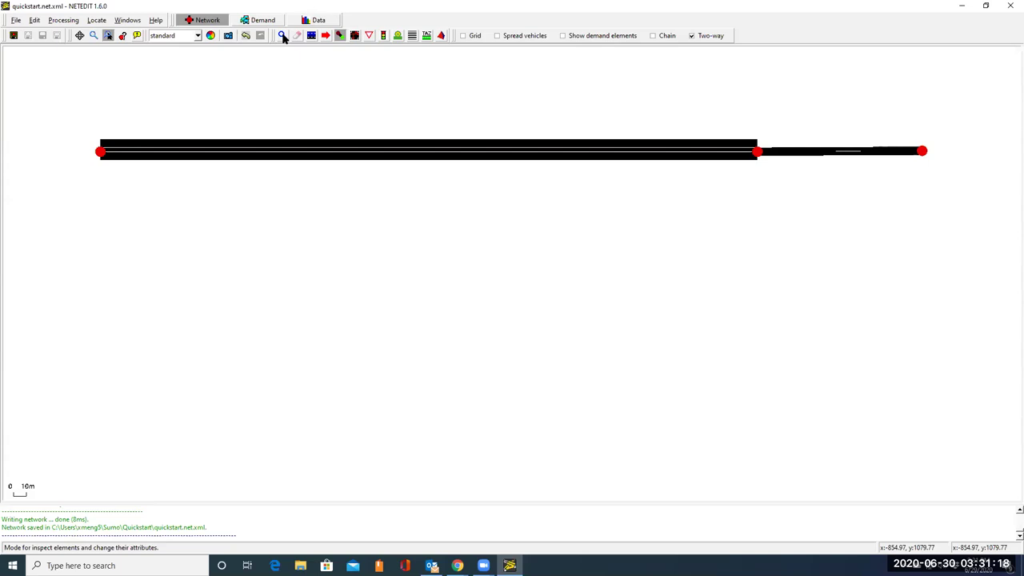
{"action": "left_click", "coordinate": [283, 36]}
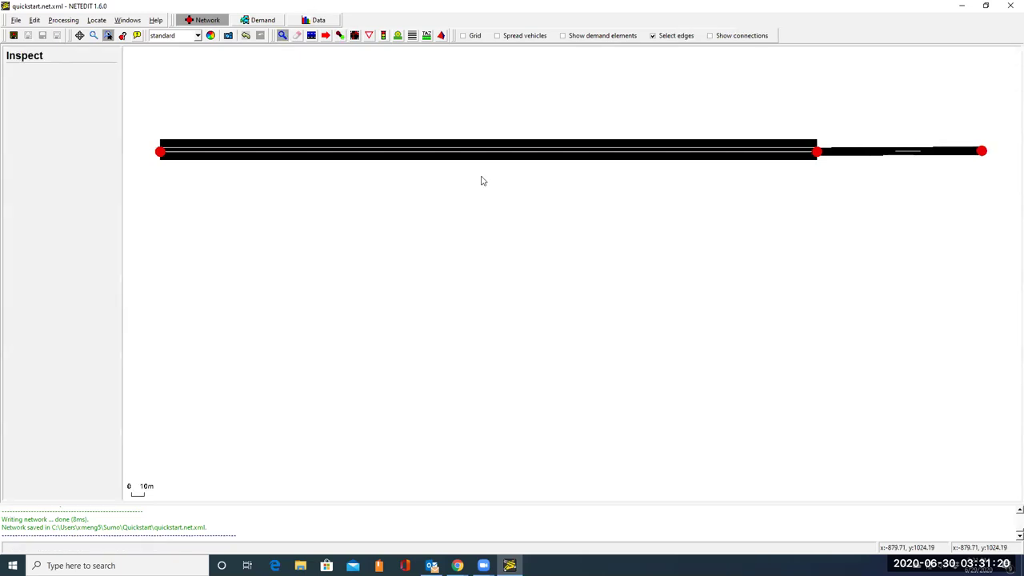
{"action": "left_click", "coordinate": [982, 152]}
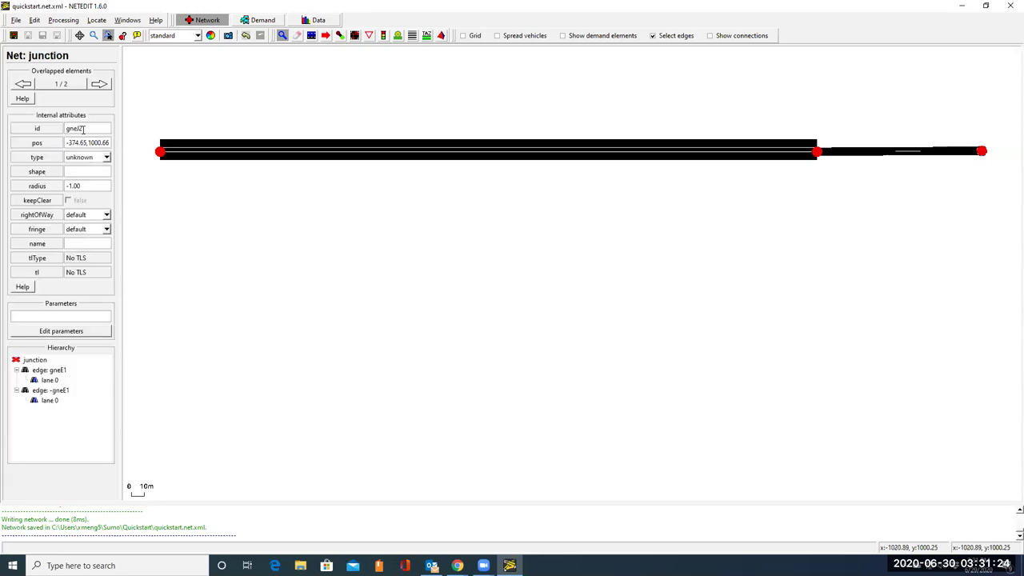
{"action": "double_click", "coordinate": [80, 128]}
{"action": "type", "text": "1"}
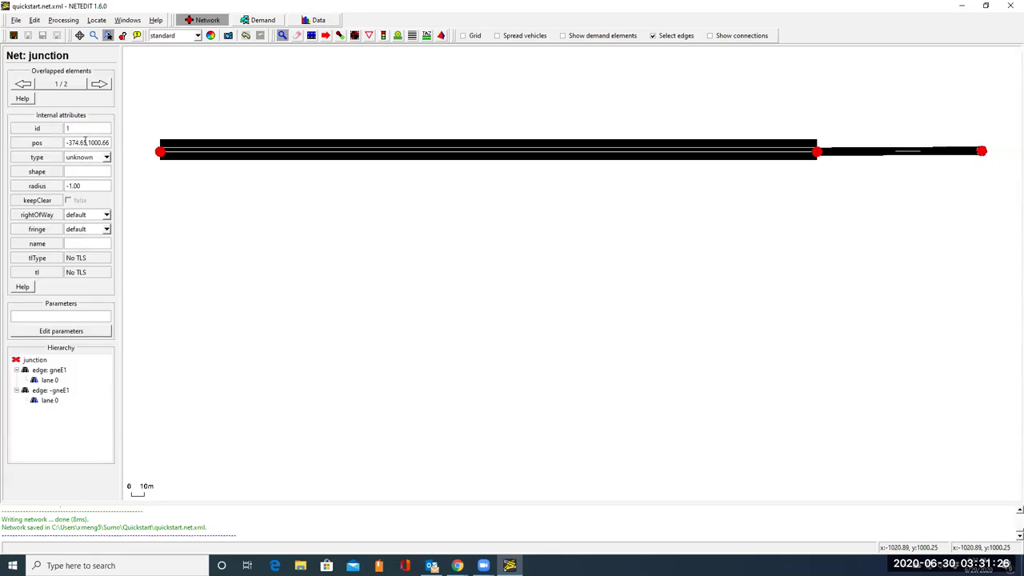
Step: Move junction 1 to position 0.00,1000.00 per the tutorial's coordinate table
{"action": "left_click", "coordinate": [964, 8]}
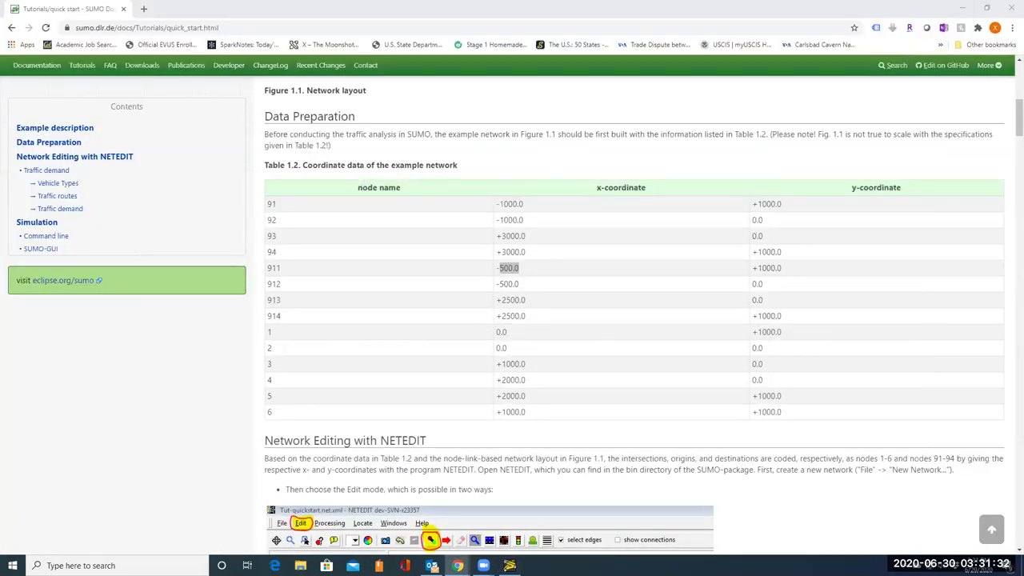
{"action": "left_click", "coordinate": [509, 566]}
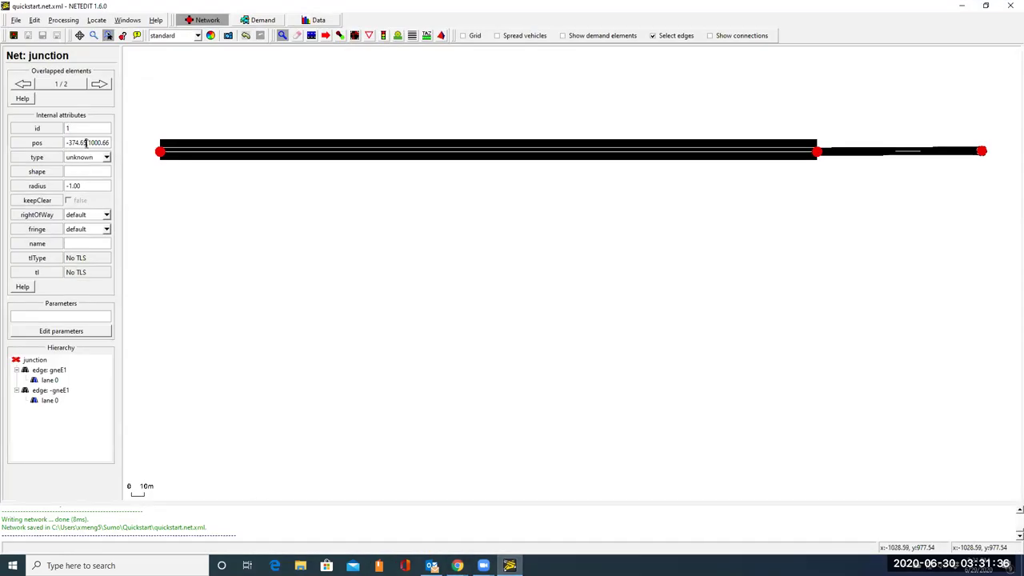
{"action": "left_click_drag", "start_coordinate": [86, 143], "coordinate": [44, 146]}
{"action": "type", "text": "0"}
{"action": "key", "text": "BackSpace"}
{"action": "key", "text": "BackSpace"}
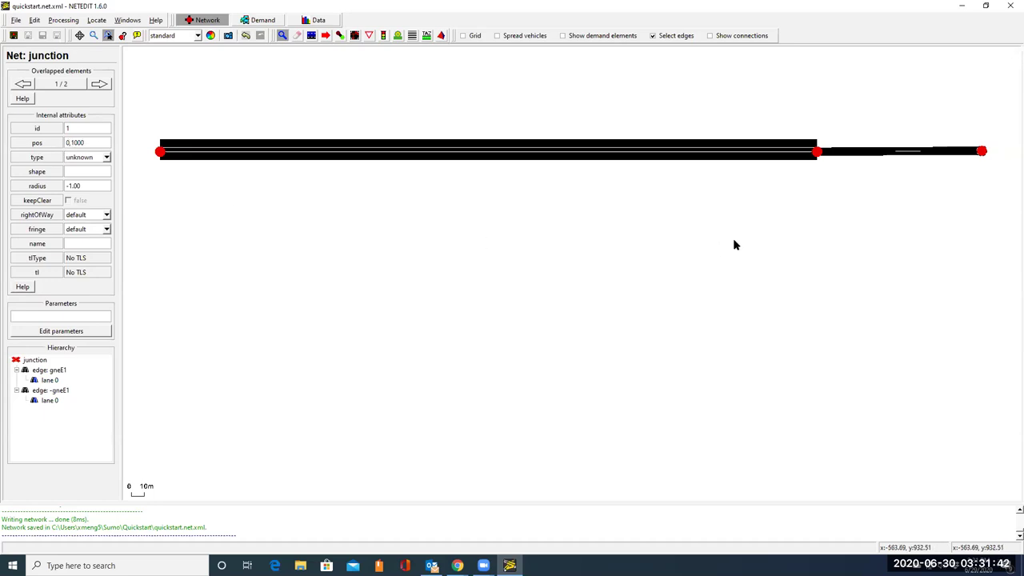
{"action": "key", "text": "Return"}
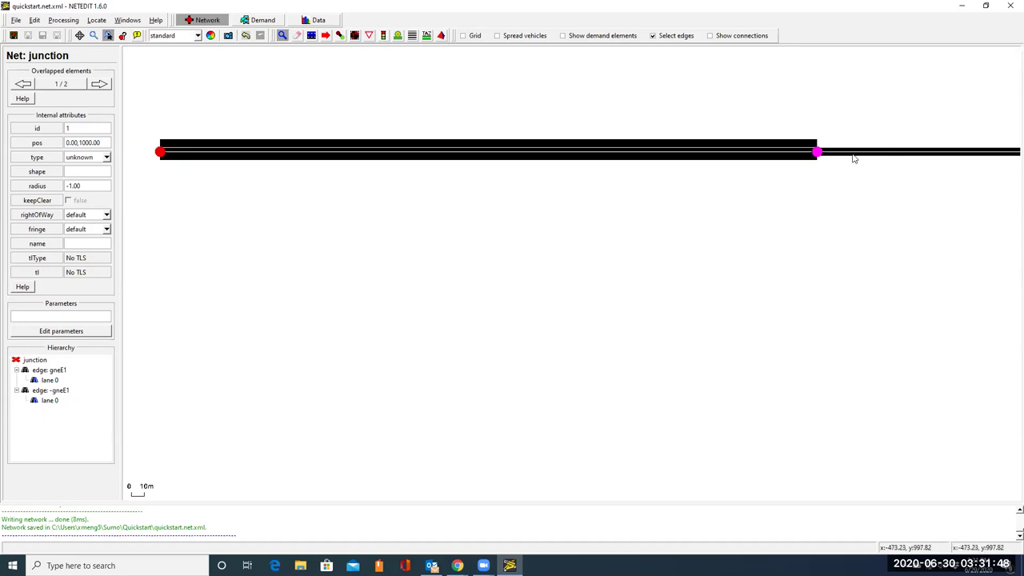
Step: Inspect edge gneE1 and junctions 911 and 1, then view the tutorial's Figure 1.1
{"action": "left_click_drag", "start_coordinate": [831, 159], "coordinate": [397, 222]}
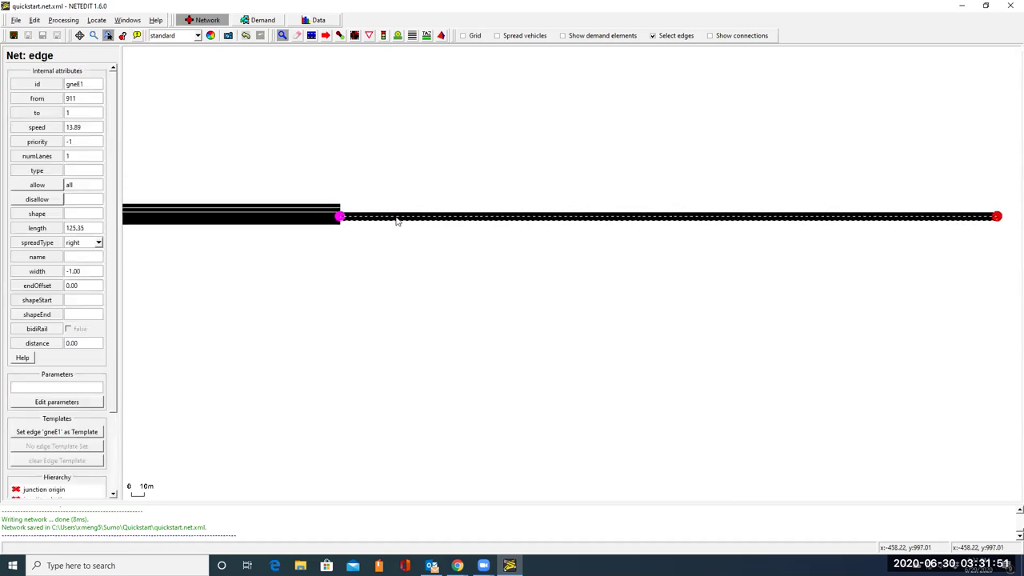
{"action": "left_click", "coordinate": [340, 217]}
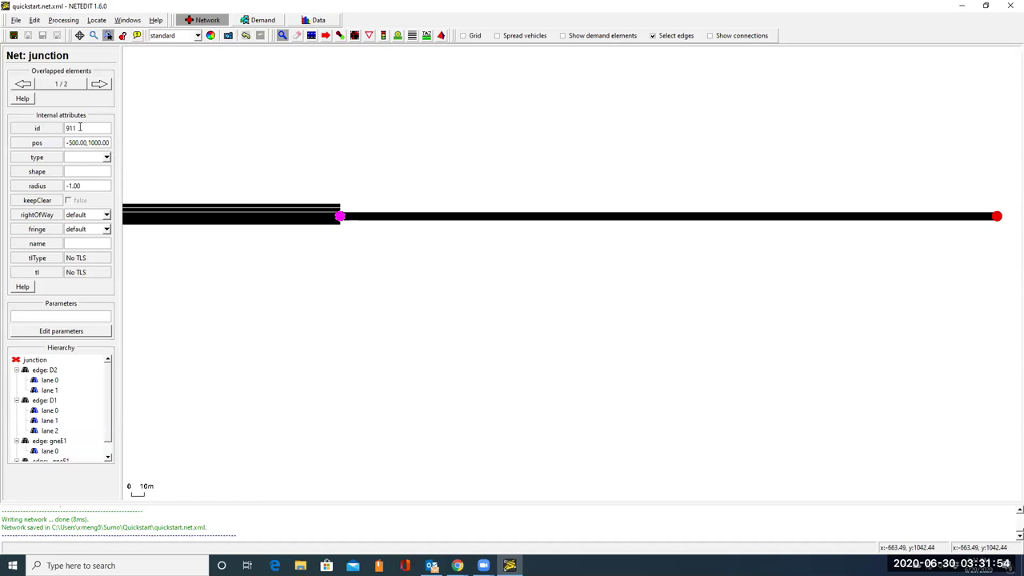
{"action": "left_click", "coordinate": [996, 218]}
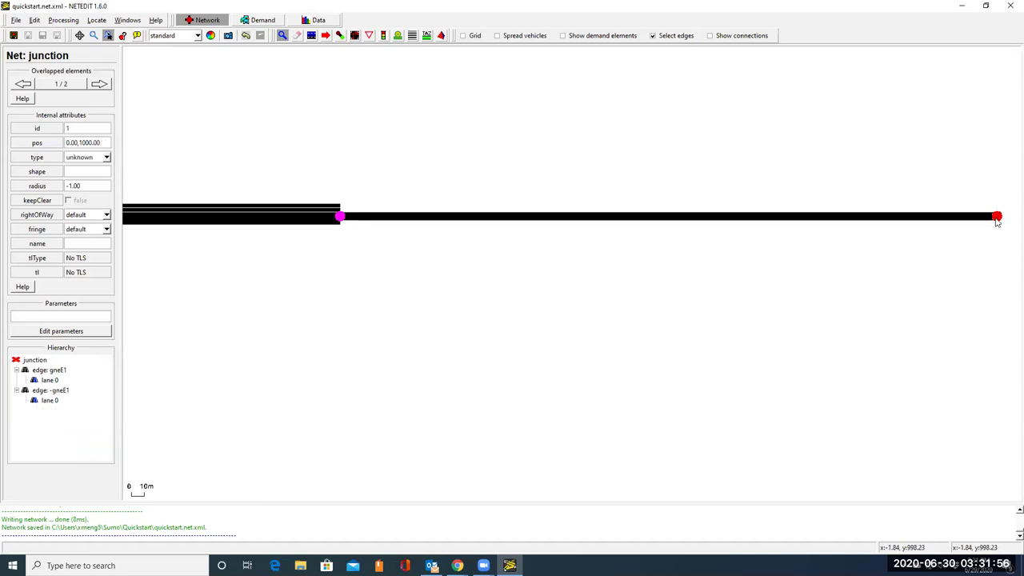
{"action": "left_click", "coordinate": [448, 221]}
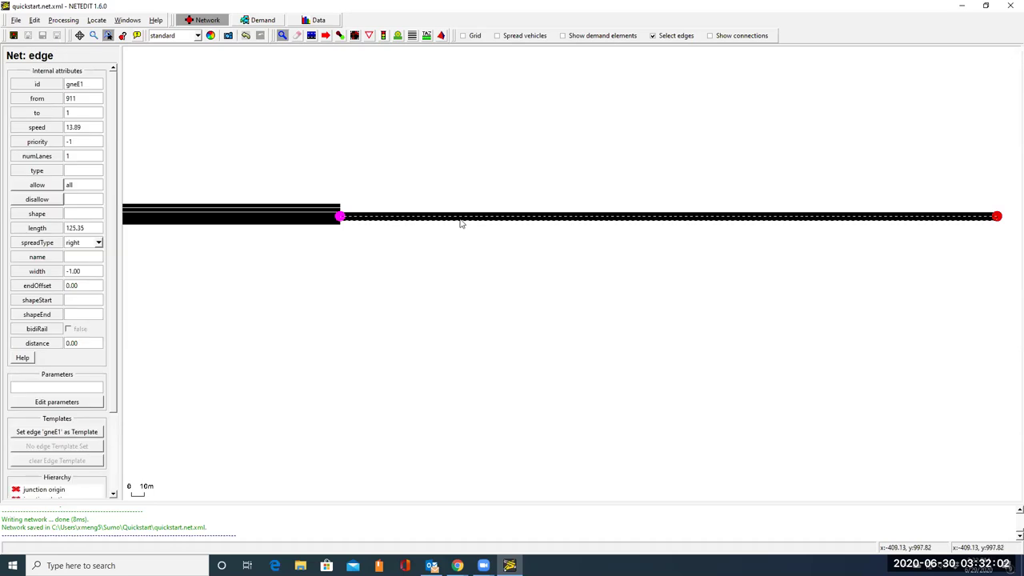
{"action": "left_click", "coordinate": [962, 5]}
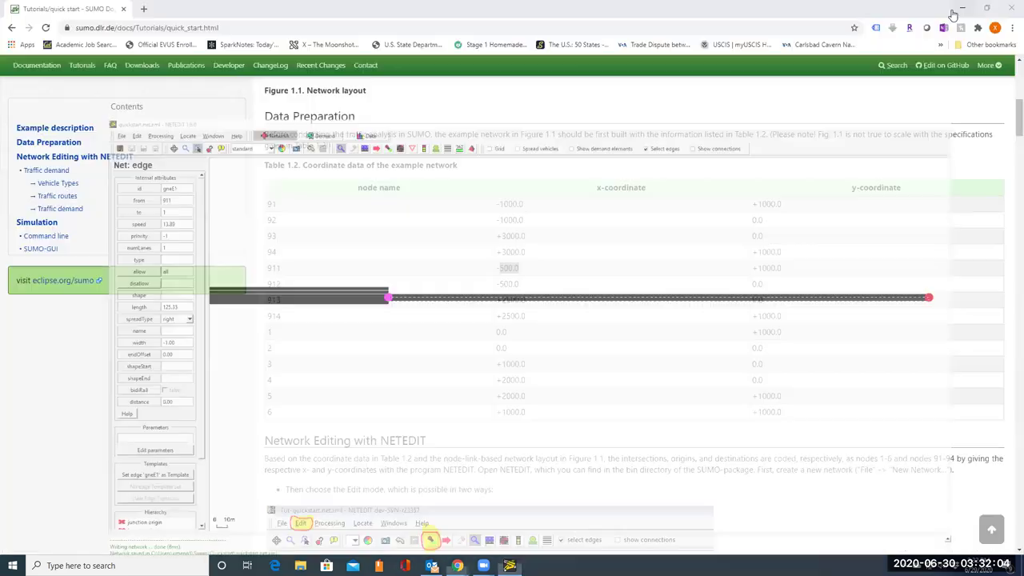
{"action": "scroll", "coordinate": [607, 252], "scroll_direction": "up", "scroll_amount": 6}
{"action": "scroll", "coordinate": [445, 220], "scroll_direction": "down", "scroll_amount": 2}
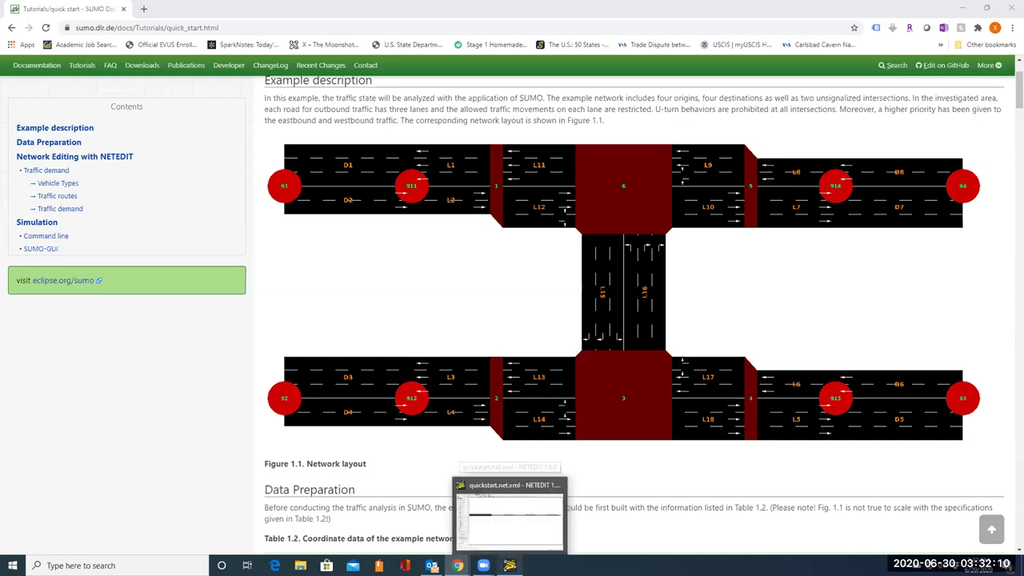
Step: Rename edge gneE1 from 911 to 1 to L2 with 2 lanes, then inspect its reverse edge
{"action": "left_click", "coordinate": [509, 565]}
{"action": "left_click_drag", "start_coordinate": [88, 84], "coordinate": [52, 82]}
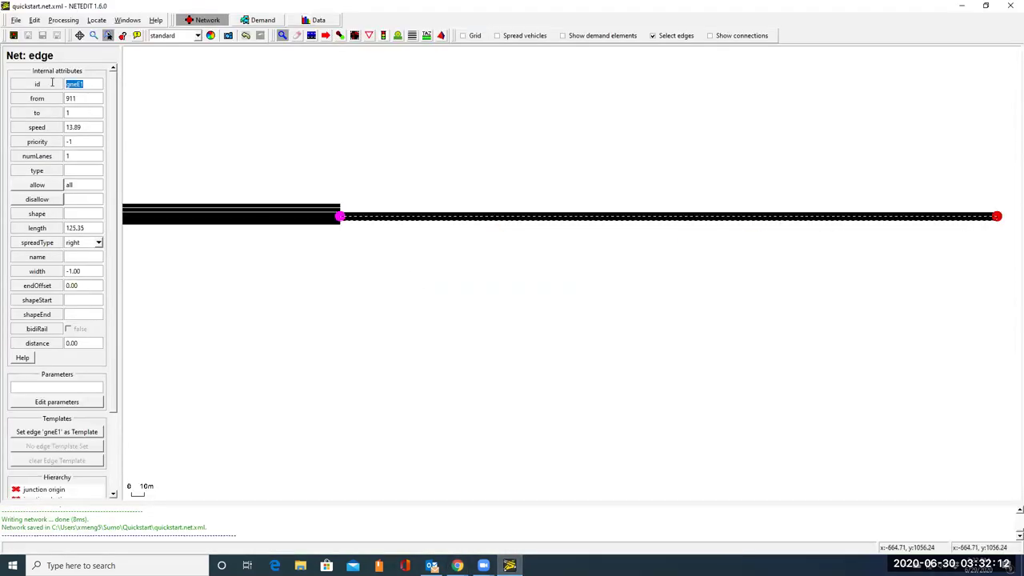
{"action": "type", "text": "L2"}
{"action": "left_click_drag", "start_coordinate": [76, 157], "coordinate": [48, 161]}
{"action": "type", "text": "2"}
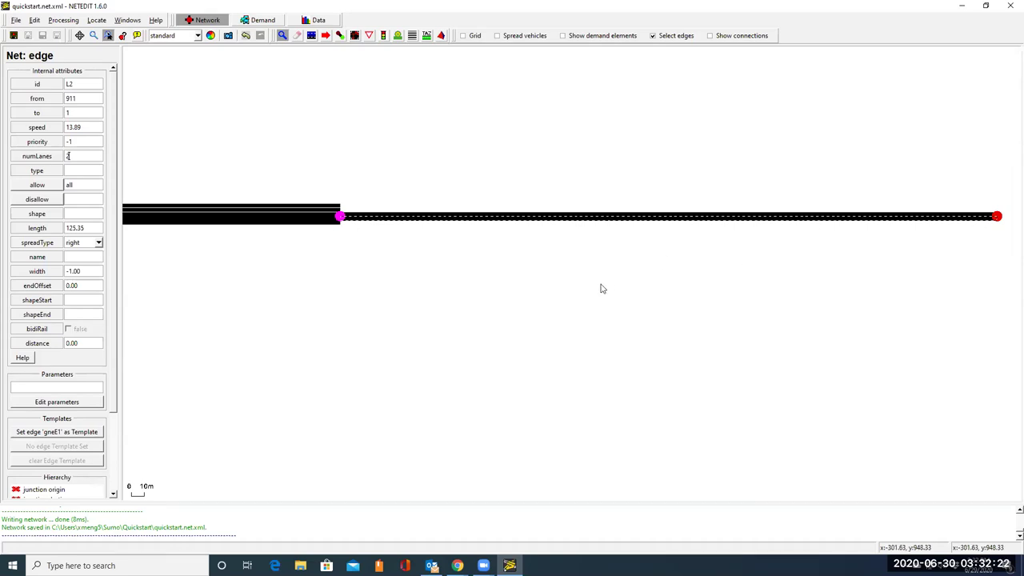
{"action": "key", "text": "Return"}
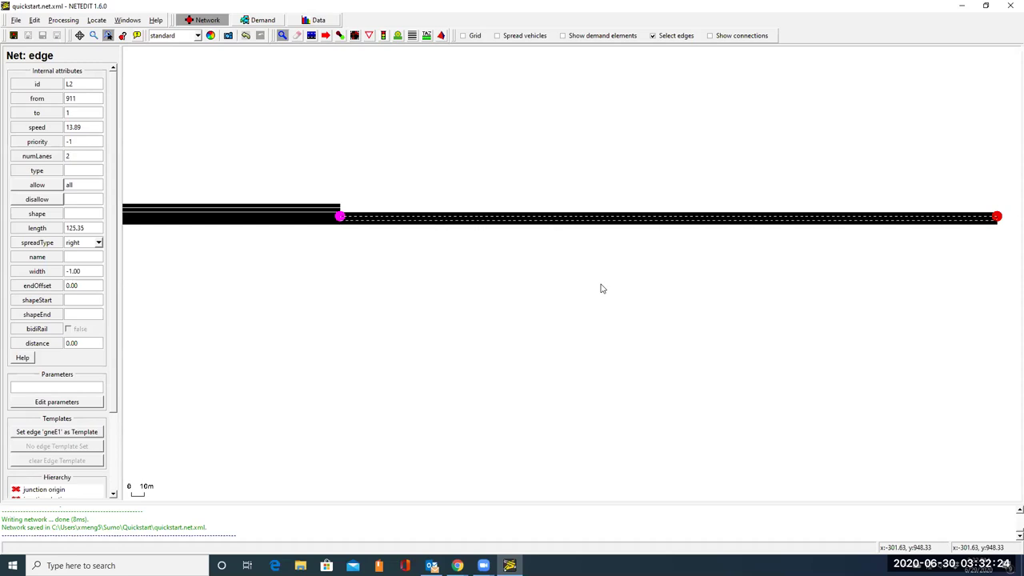
{"action": "left_click", "coordinate": [818, 217]}
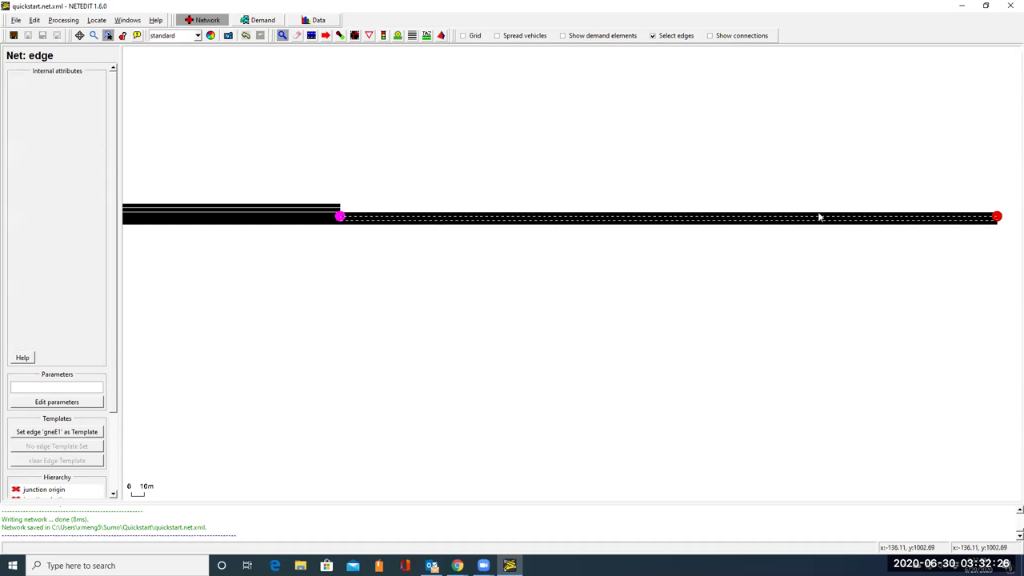
Step: Check the tutorial figure in the browser, then return to the network editor
{"action": "left_click", "coordinate": [961, 6]}
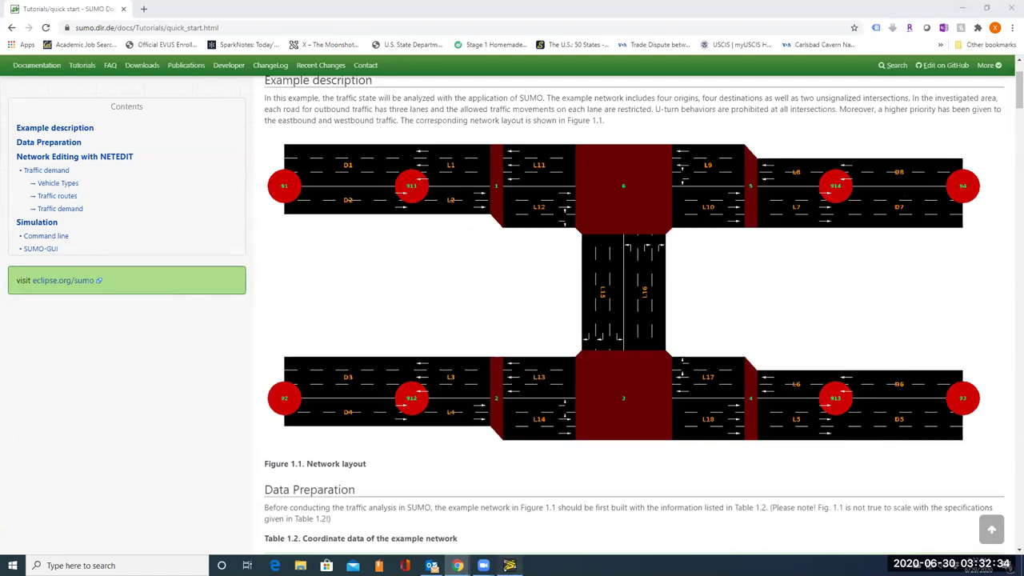
{"action": "left_click", "coordinate": [509, 566]}
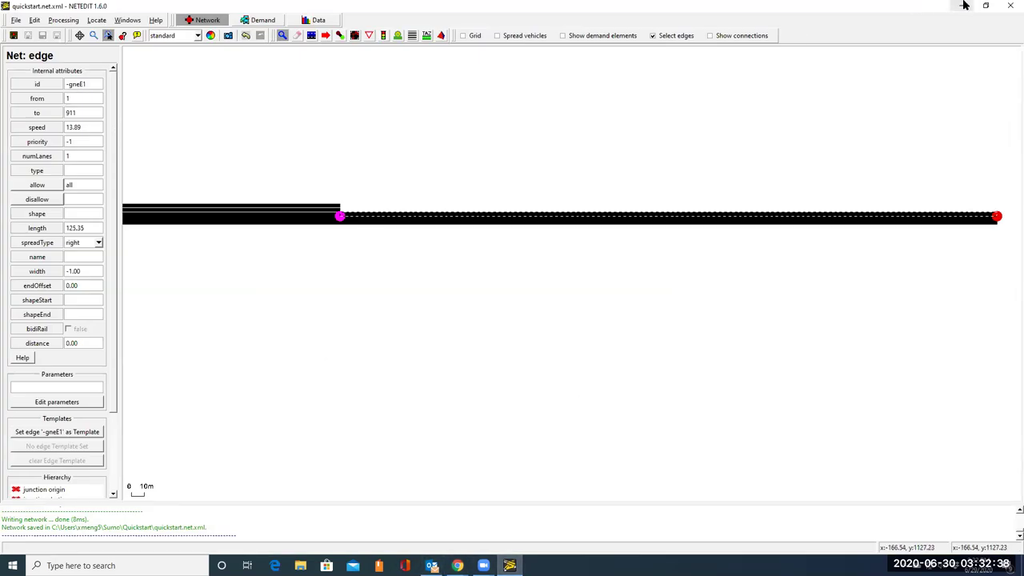
{"action": "key", "text": "alt+Tab"}
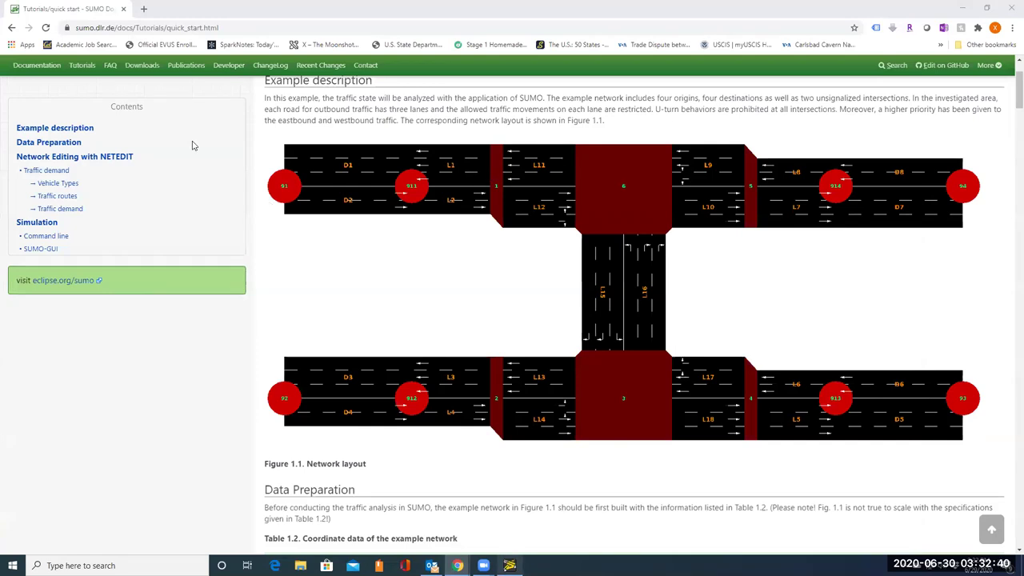
{"action": "key", "text": "alt+Tab"}
Step: Rename reverse edge -gneE1 to L1 with 3 lanes and save the network
{"action": "left_click_drag", "start_coordinate": [99, 88], "coordinate": [12, 87]}
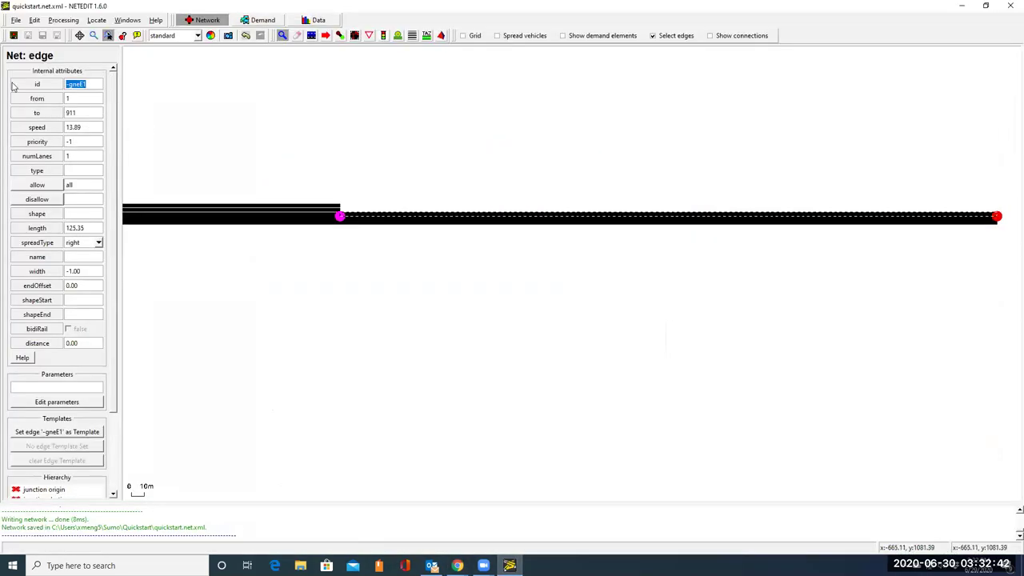
{"action": "type", "text": "L1"}
{"action": "double_click", "coordinate": [72, 156]}
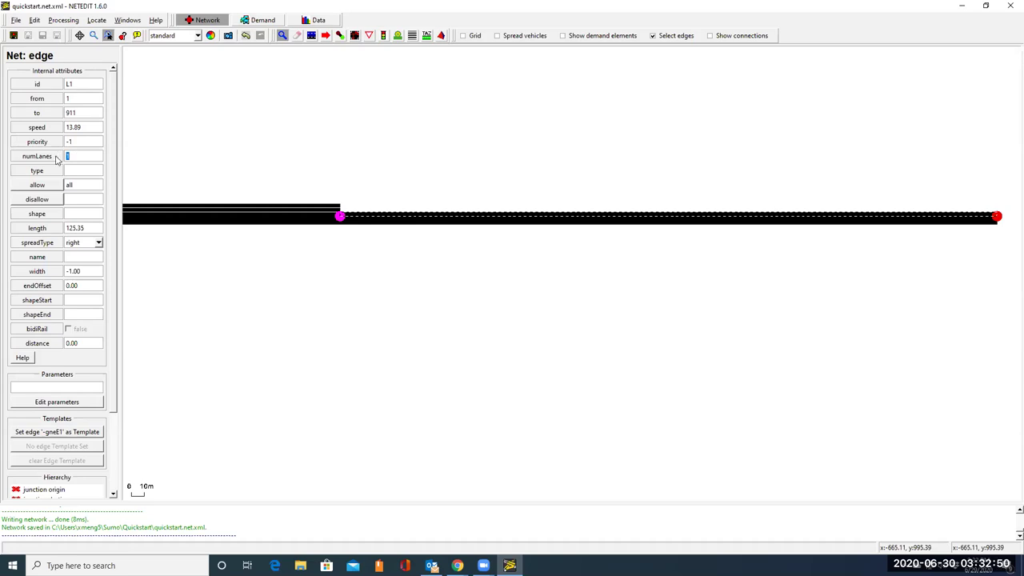
{"action": "type", "text": "3"}
{"action": "key", "text": "Return"}
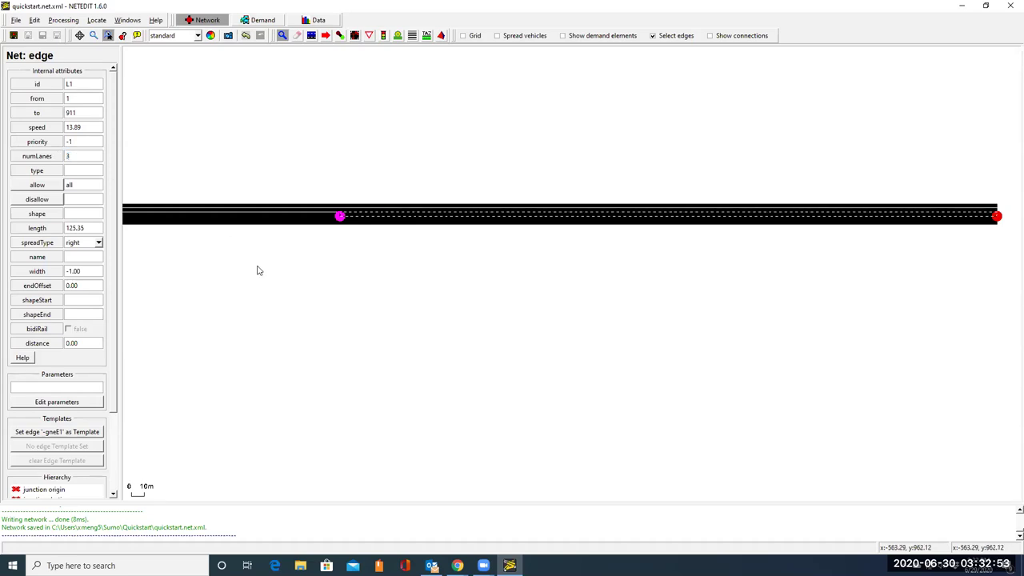
{"action": "left_click", "coordinate": [14, 37]}
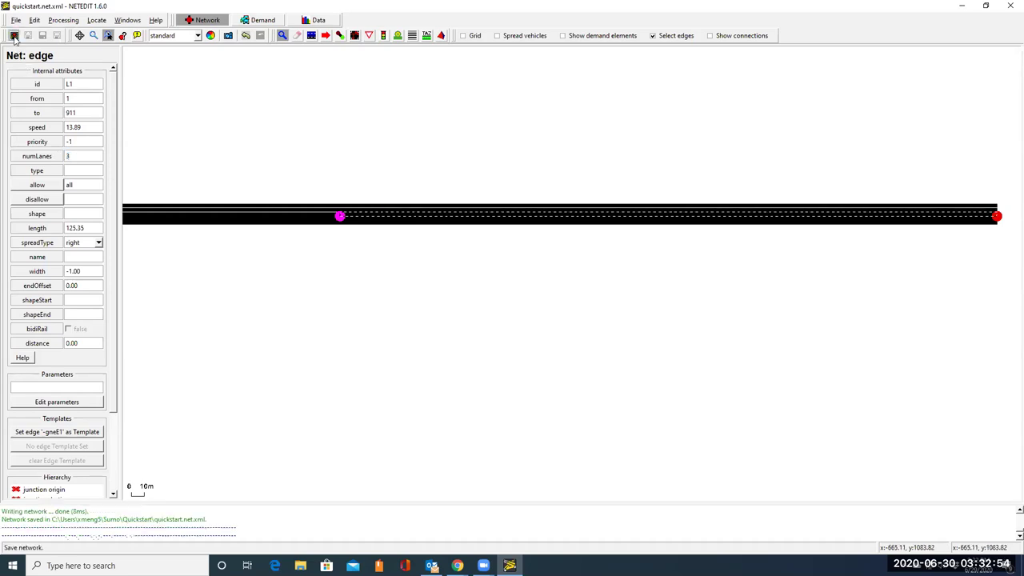
Step: Minimize NETEDIT and scroll the tutorial down, then back up to the Figure 1.1 layout
{"action": "left_click", "coordinate": [961, 7]}
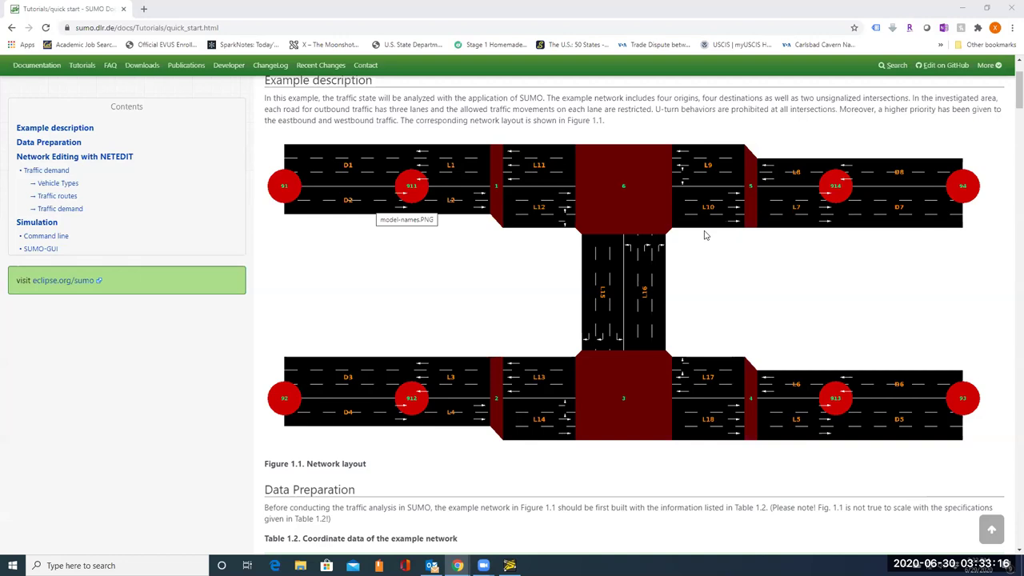
{"action": "scroll", "coordinate": [704, 234], "scroll_direction": "down", "scroll_amount": 15}
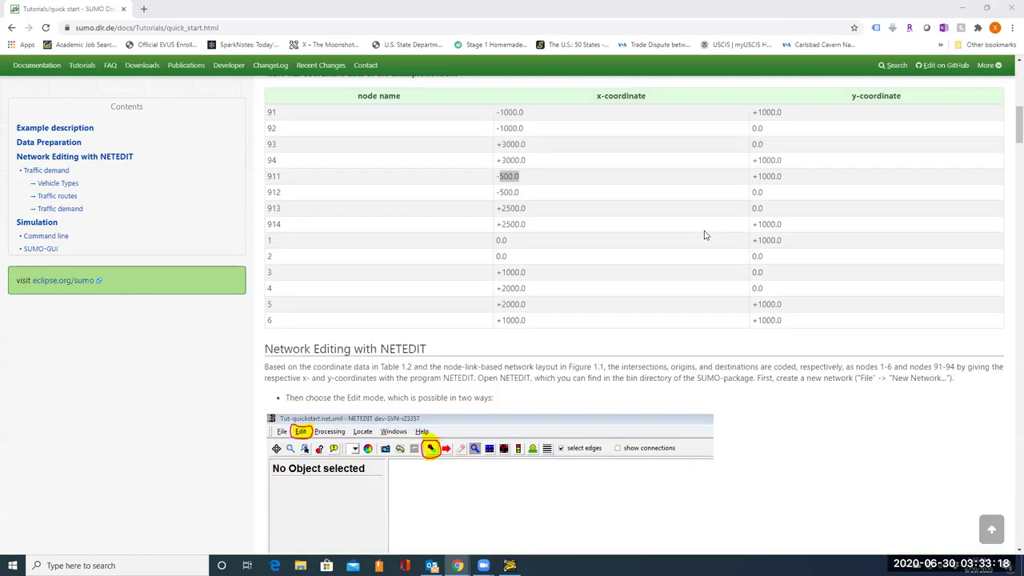
{"action": "scroll", "coordinate": [704, 234], "scroll_direction": "down", "scroll_amount": 9}
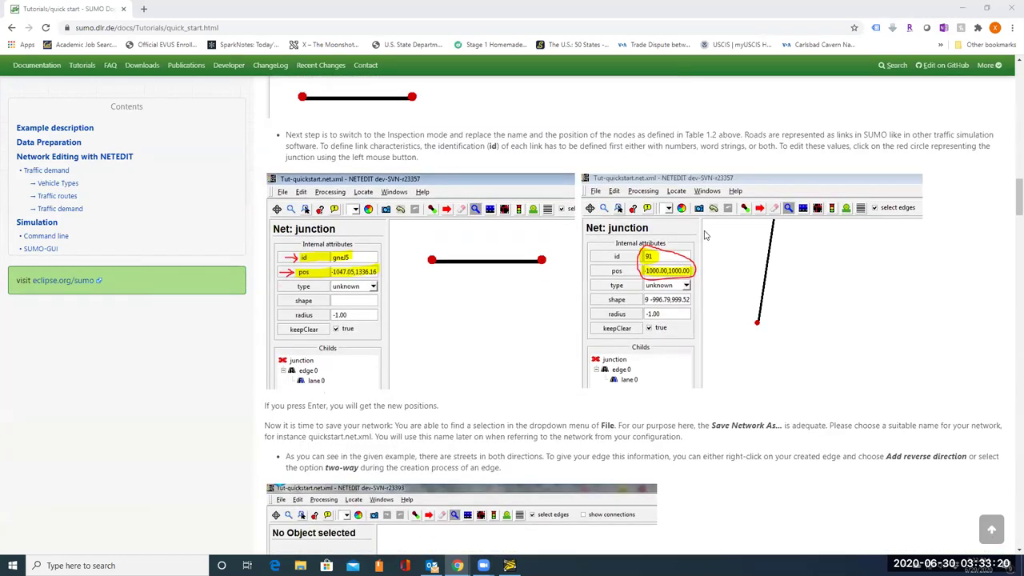
{"action": "scroll", "coordinate": [705, 234], "scroll_direction": "down", "scroll_amount": 5}
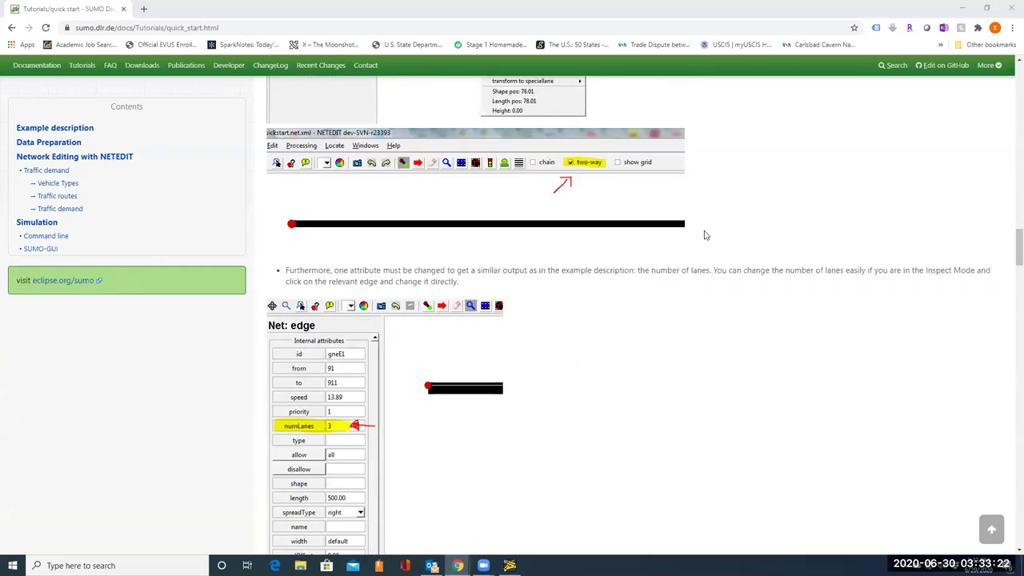
{"action": "scroll", "coordinate": [705, 234], "scroll_direction": "down", "scroll_amount": 7}
{"action": "scroll", "coordinate": [704, 233], "scroll_direction": "up", "scroll_amount": 3}
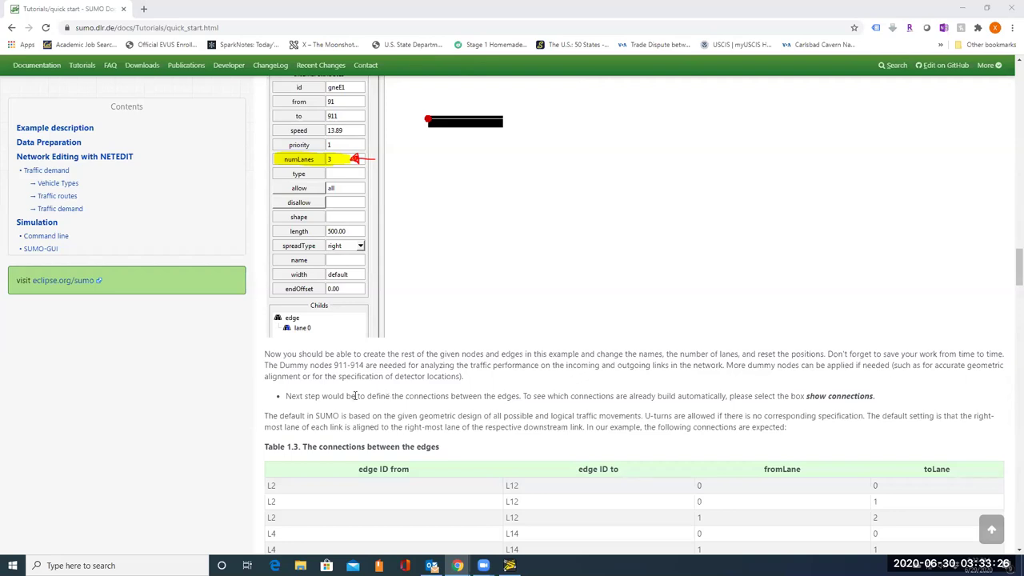
{"action": "scroll", "coordinate": [681, 367], "scroll_direction": "up", "scroll_amount": 20}
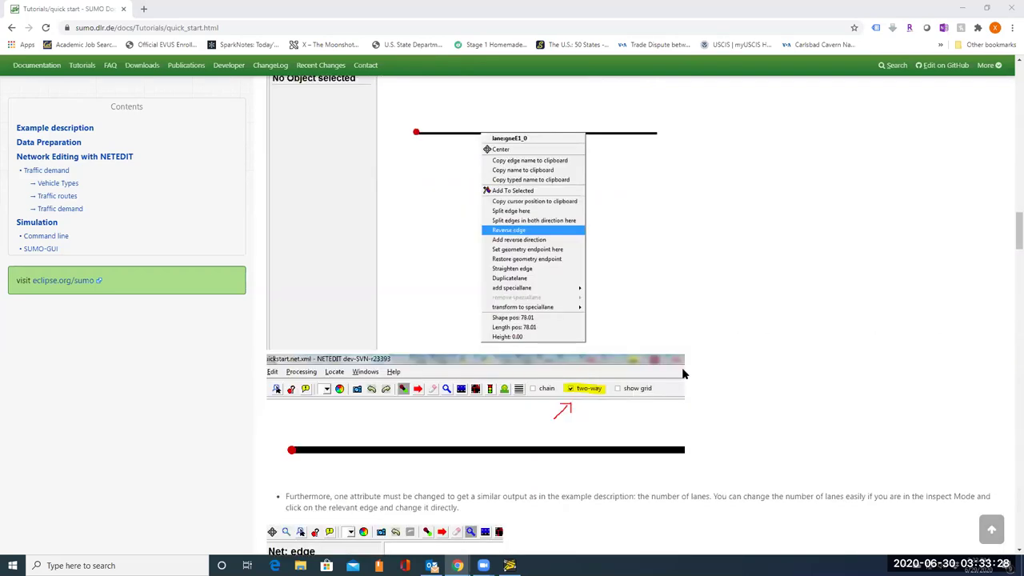
{"action": "scroll", "coordinate": [606, 350], "scroll_direction": "up", "scroll_amount": 2}
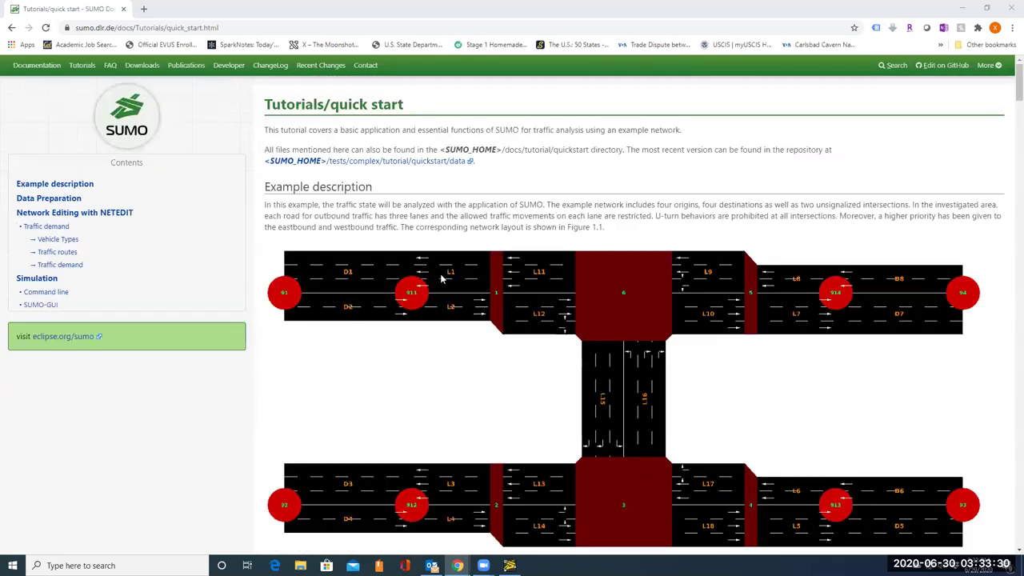